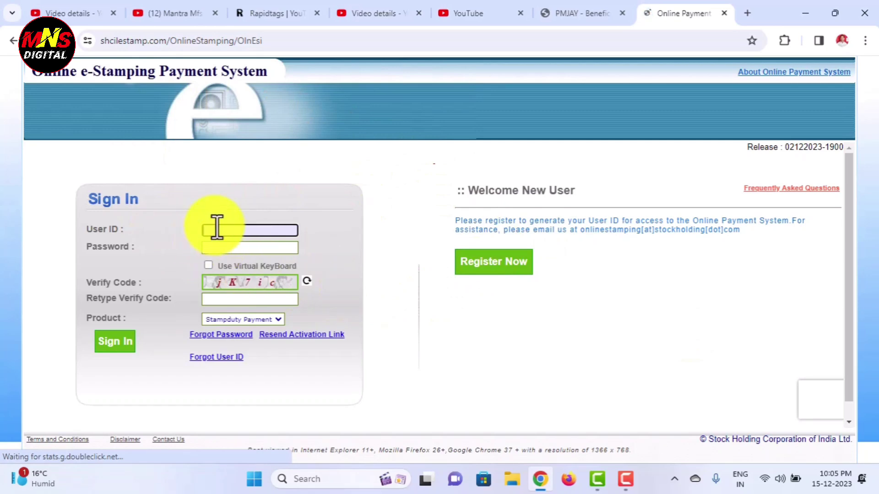
Open the new user registration form from the sign-in page
{"action": "left_click", "coordinate": [211, 229]}
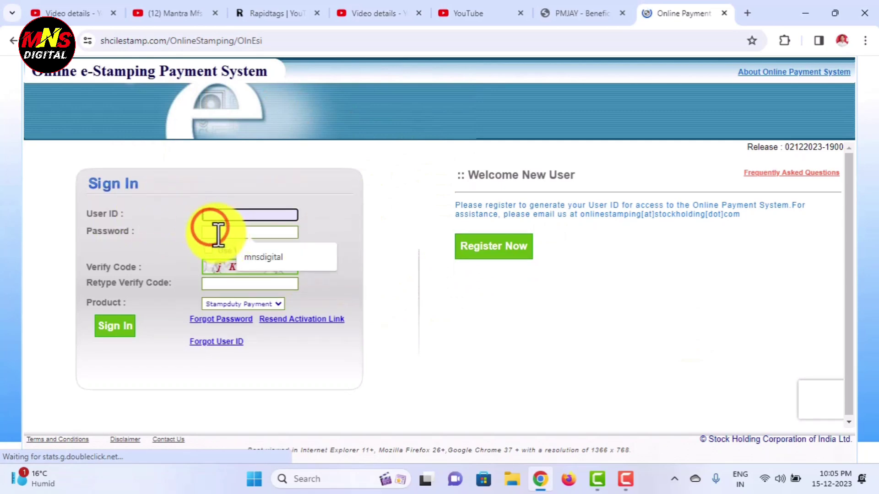
{"action": "left_click", "coordinate": [212, 231]}
{"action": "left_click", "coordinate": [319, 221]}
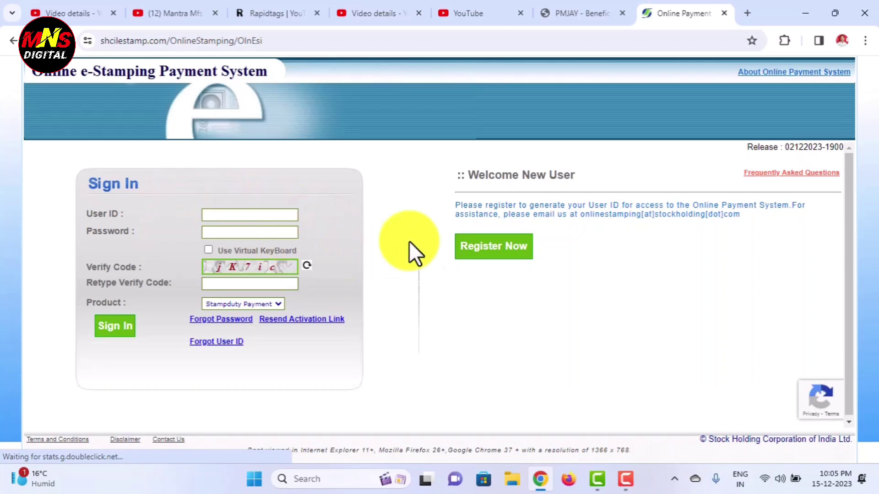
{"action": "left_click", "coordinate": [495, 249]}
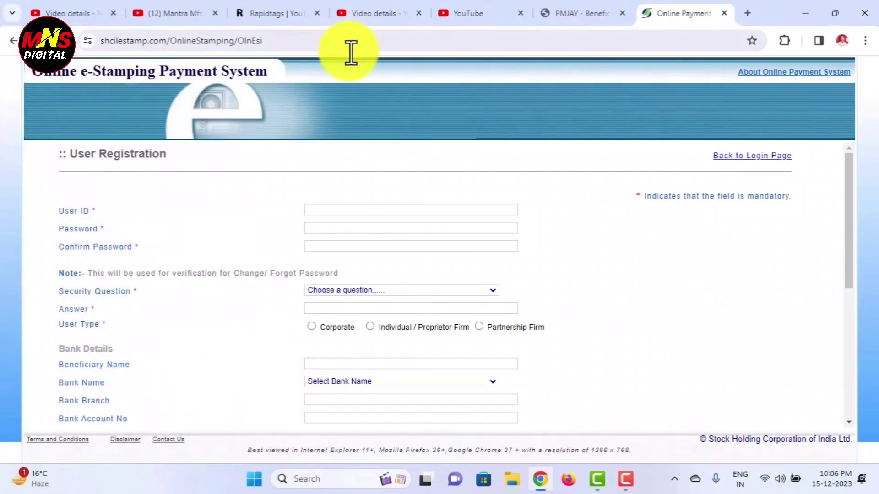
{"action": "left_click_drag", "start_coordinate": [67, 154], "coordinate": [276, 161]}
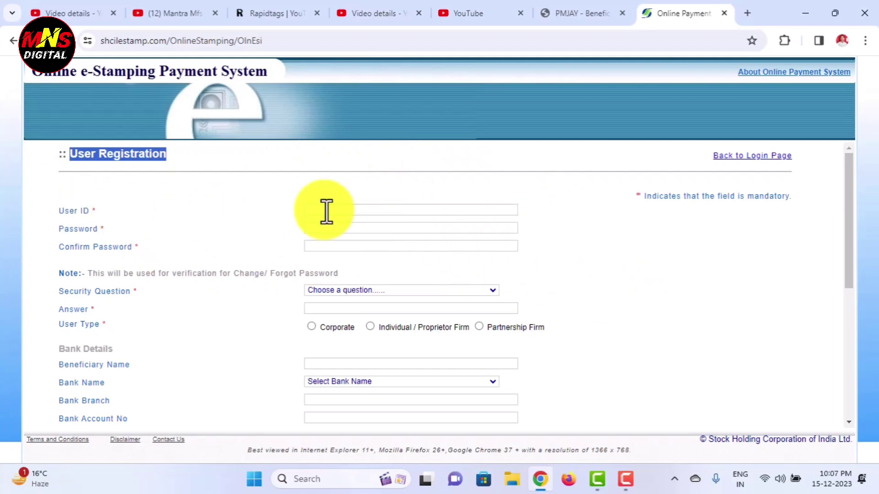
Set the security question to "What is your Birth Place?" in the registration form
{"action": "left_click", "coordinate": [297, 205]}
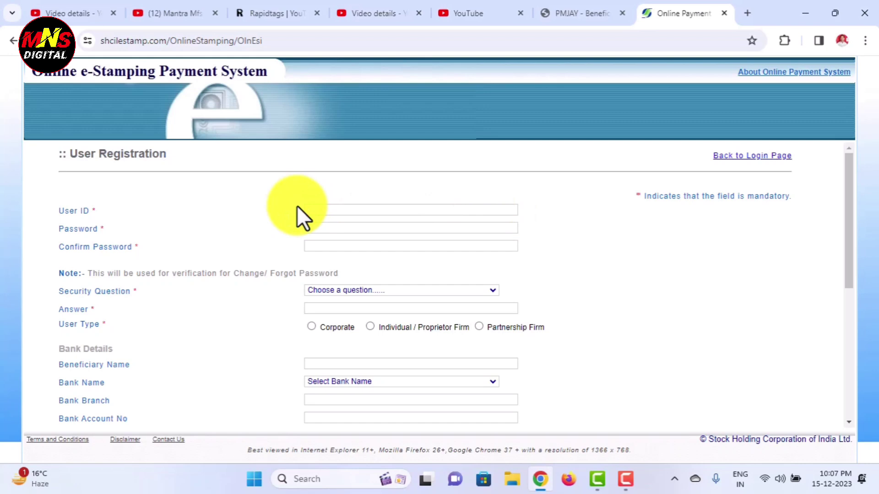
{"action": "left_click", "coordinate": [300, 228]}
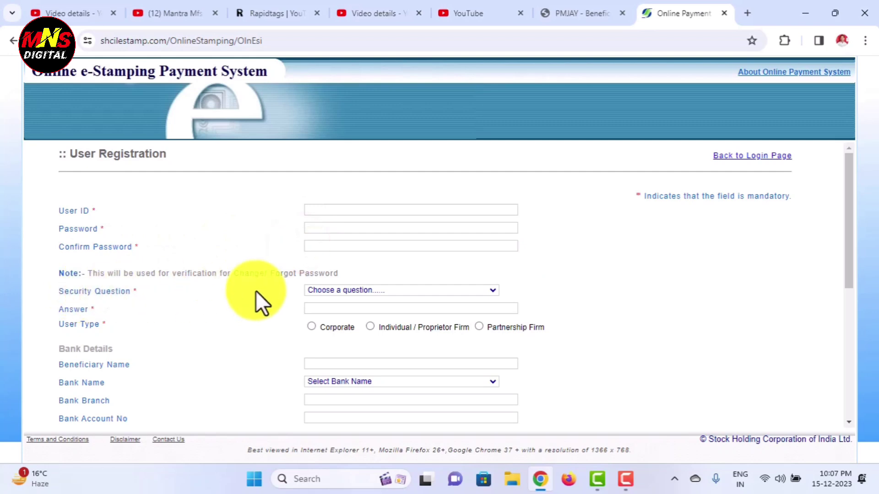
{"action": "left_click", "coordinate": [316, 291]}
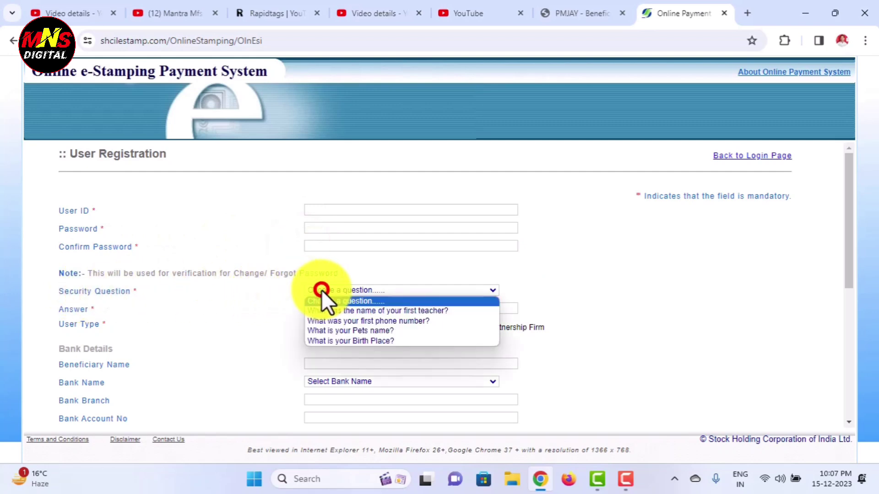
{"action": "left_click", "coordinate": [339, 340]}
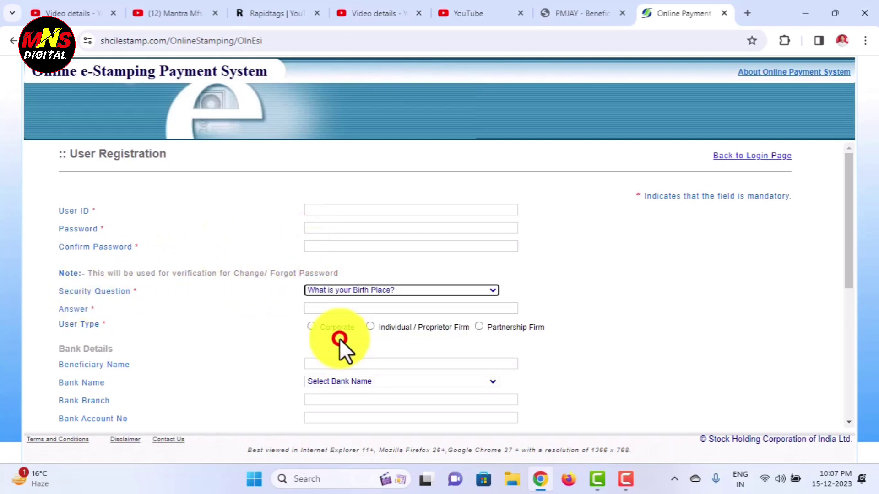
{"action": "left_click", "coordinate": [313, 308]}
{"action": "left_click", "coordinate": [255, 306]}
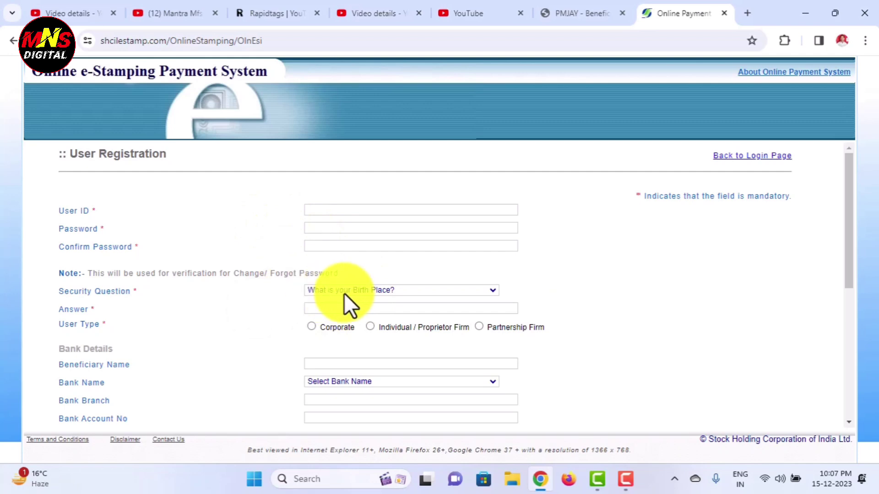
Set the user type to Individual / Proprietor Firm and the gender to Male
{"action": "left_click", "coordinate": [370, 327]}
{"action": "left_click", "coordinate": [60, 325]}
{"action": "left_click_drag", "start_coordinate": [88, 326], "coordinate": [150, 330]}
{"action": "left_click", "coordinate": [150, 330]}
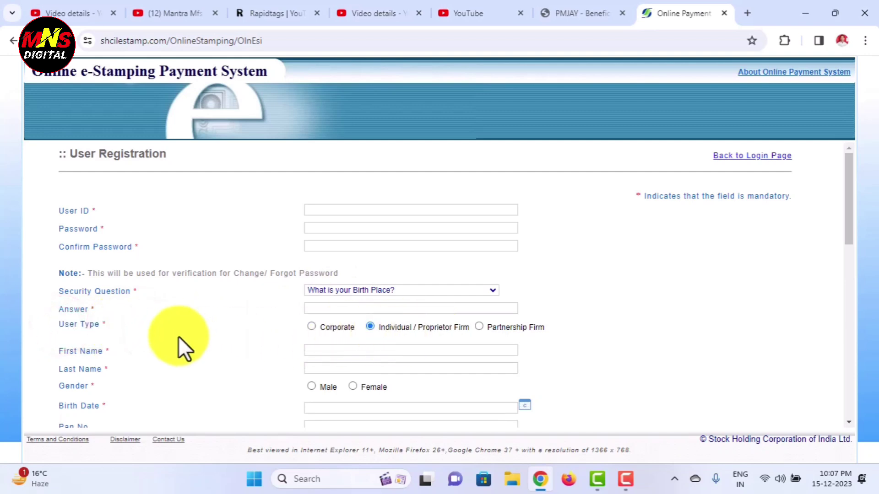
{"action": "left_click", "coordinate": [519, 356]}
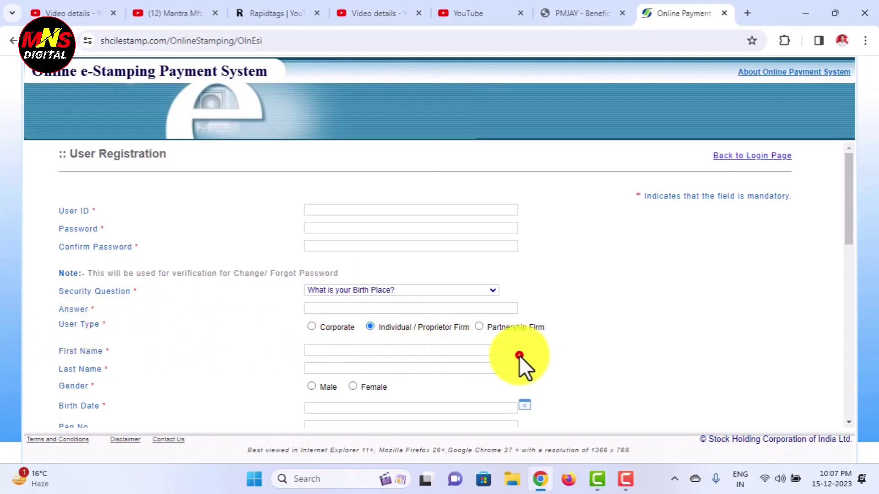
{"action": "left_click", "coordinate": [527, 381]}
{"action": "left_click", "coordinate": [312, 386]}
Select MADHYA PRADESH as the state in the registration form's address details
{"action": "scroll", "coordinate": [385, 362], "scroll_direction": "down", "scroll_amount": 1}
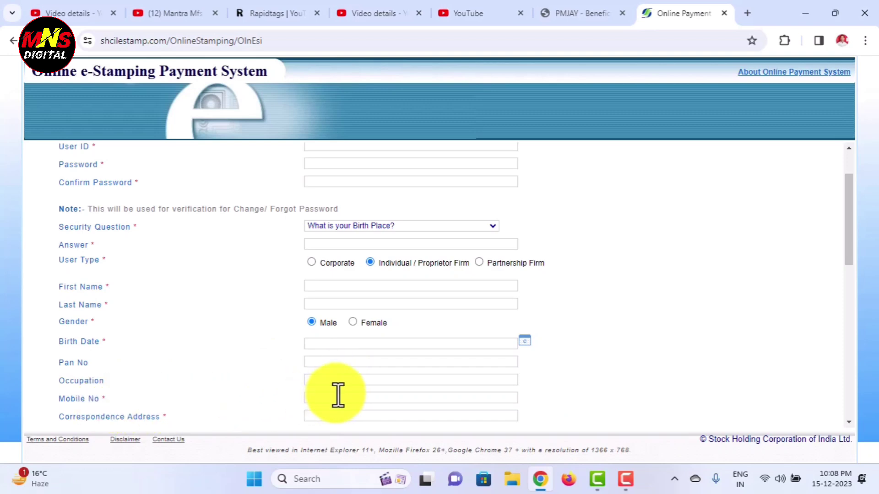
{"action": "scroll", "coordinate": [122, 419], "scroll_direction": "down", "scroll_amount": 1}
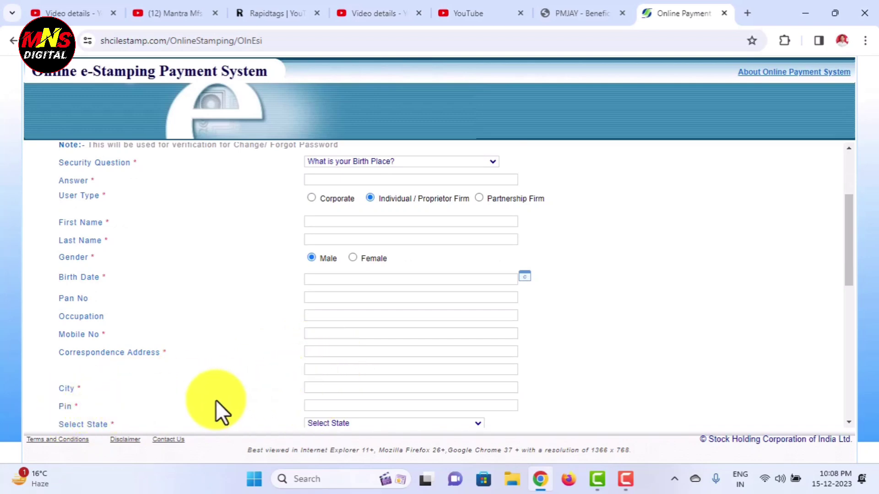
{"action": "scroll", "coordinate": [254, 404], "scroll_direction": "down", "scroll_amount": 1}
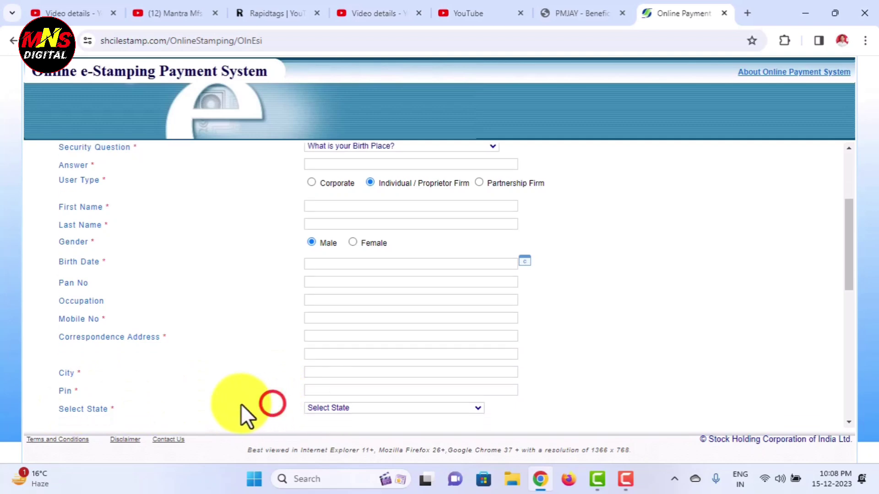
{"action": "scroll", "coordinate": [274, 394], "scroll_direction": "down", "scroll_amount": 1}
{"action": "left_click", "coordinate": [334, 360]}
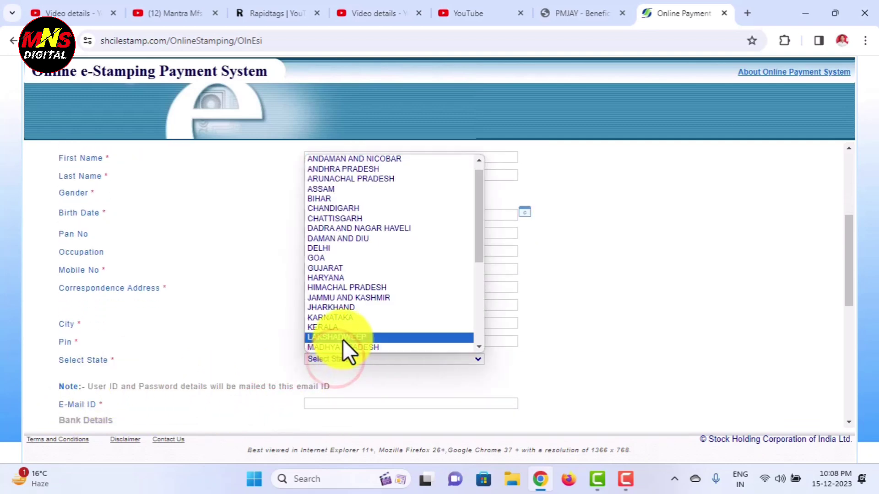
{"action": "left_click", "coordinate": [343, 347]}
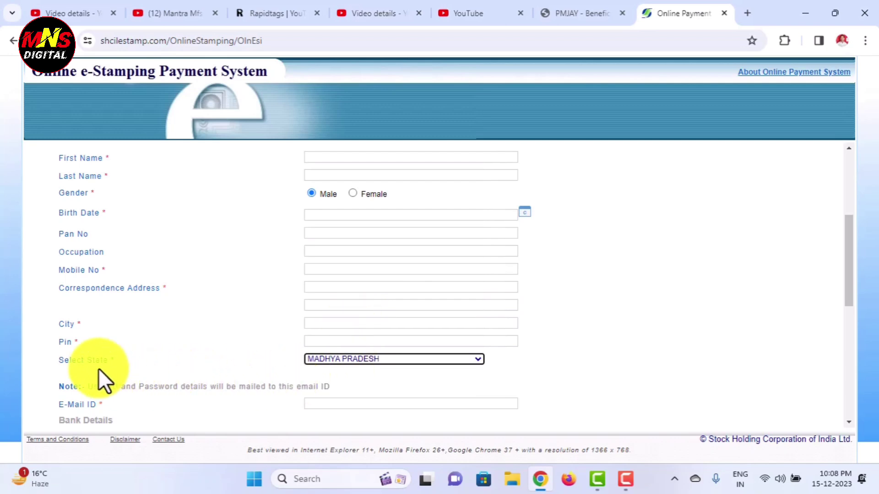
{"action": "left_click", "coordinate": [344, 403]}
{"action": "left_click", "coordinate": [569, 373]}
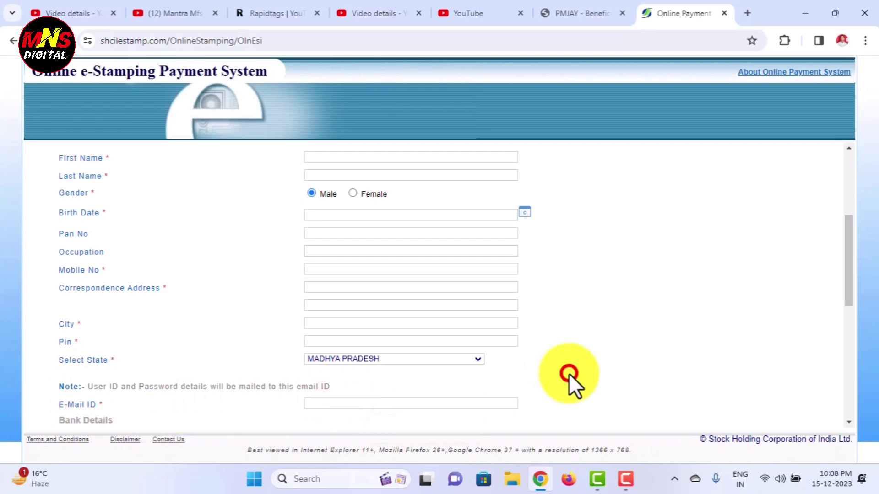
Review the bank details, image text field and terms and conditions at the end of the registration form
{"action": "scroll", "coordinate": [569, 373], "scroll_direction": "down", "scroll_amount": 3}
{"action": "left_click_drag", "start_coordinate": [60, 292], "coordinate": [150, 376]}
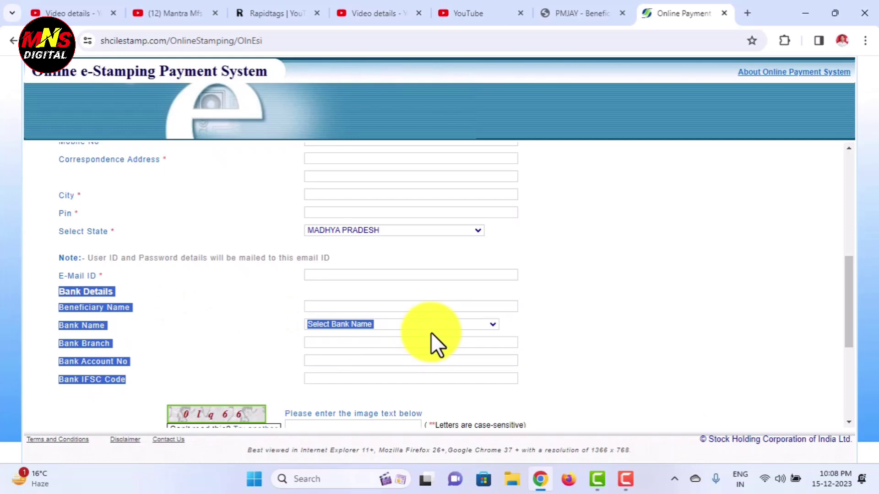
{"action": "left_click", "coordinate": [270, 316]}
{"action": "scroll", "coordinate": [268, 320], "scroll_direction": "down", "scroll_amount": 1}
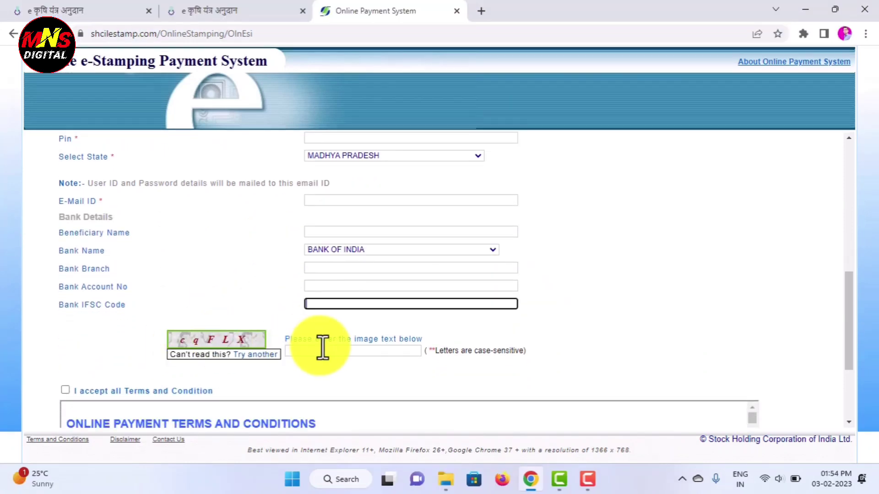
{"action": "left_click", "coordinate": [322, 349]}
{"action": "scroll", "coordinate": [320, 348], "scroll_direction": "down", "scroll_amount": 3}
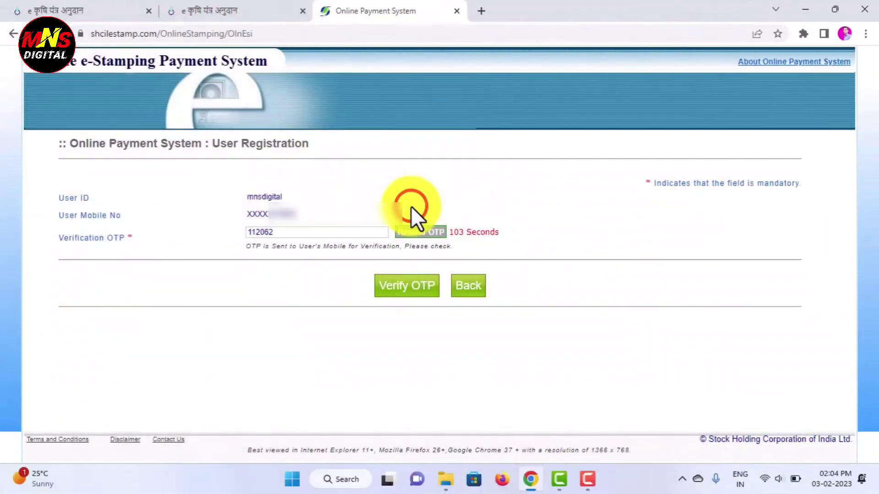
Submit the verification OTP to complete the user registration and return to the sign-in page
{"action": "left_click", "coordinate": [411, 206]}
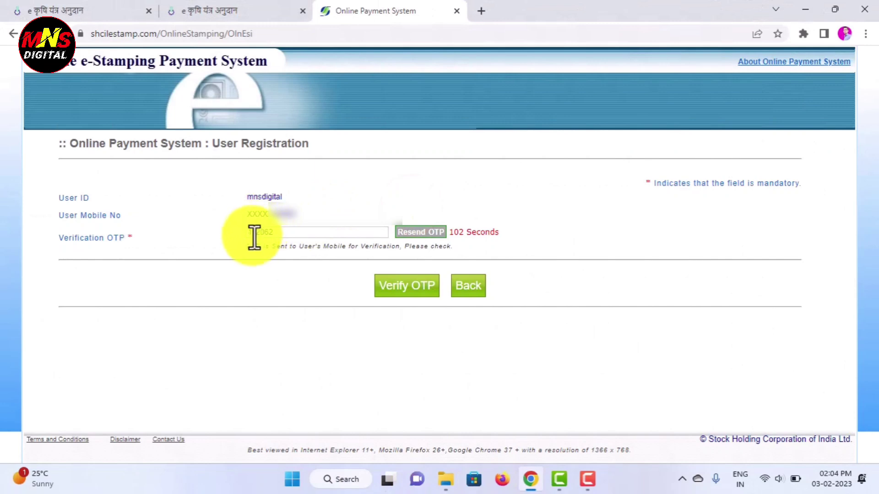
{"action": "left_click", "coordinate": [287, 232]}
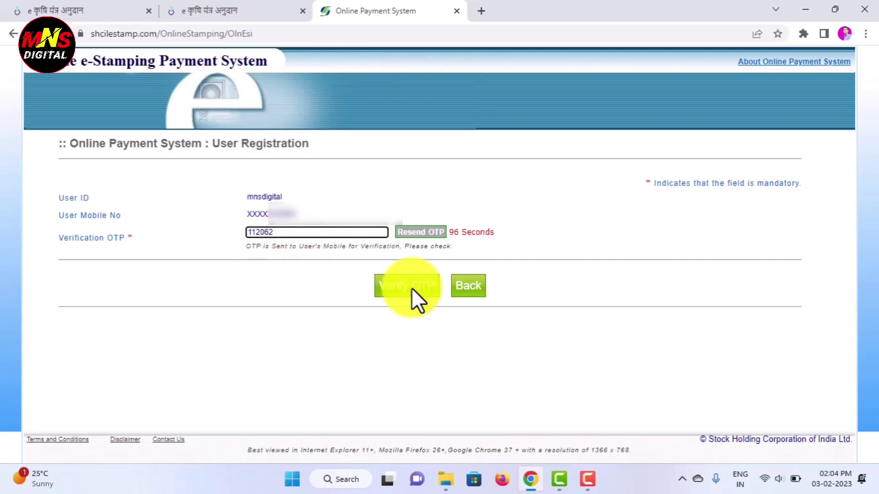
{"action": "left_click", "coordinate": [411, 288]}
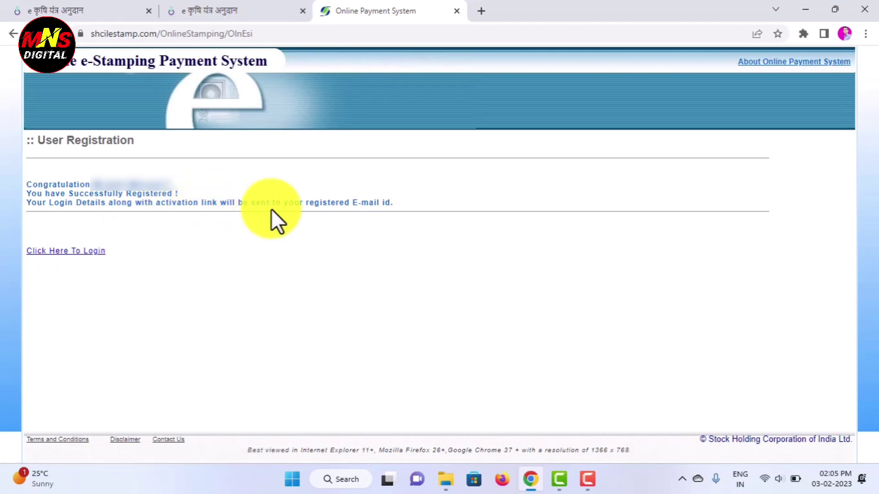
{"action": "left_click", "coordinate": [87, 252]}
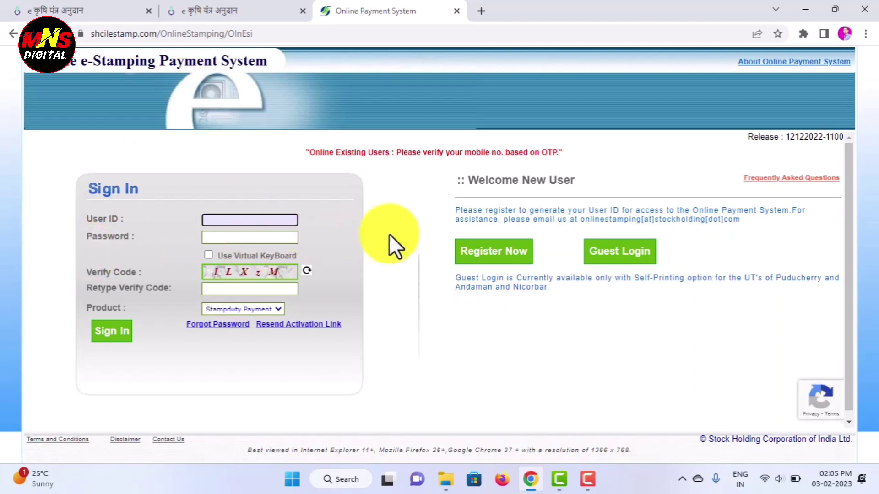
Open Gmail in the browser, activate the user ID through the link in the registration e-mail, and return to the Online Payment System
{"action": "left_click", "coordinate": [484, 12]}
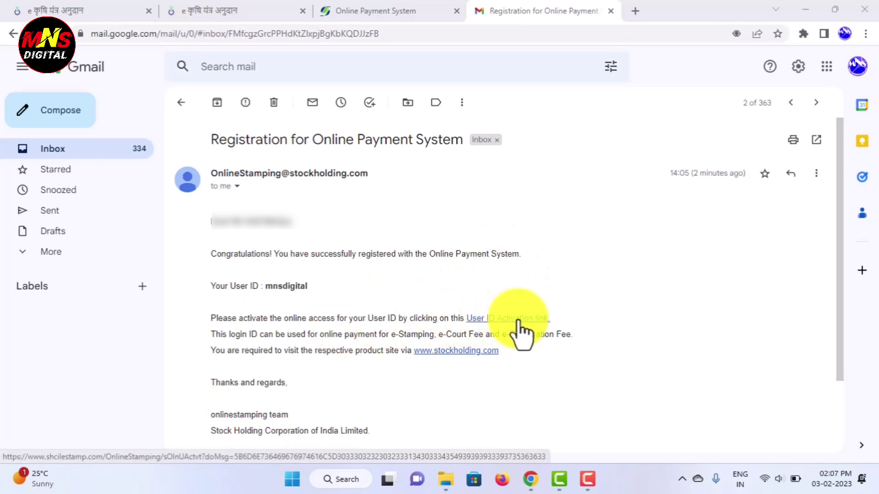
{"action": "left_click", "coordinate": [503, 319]}
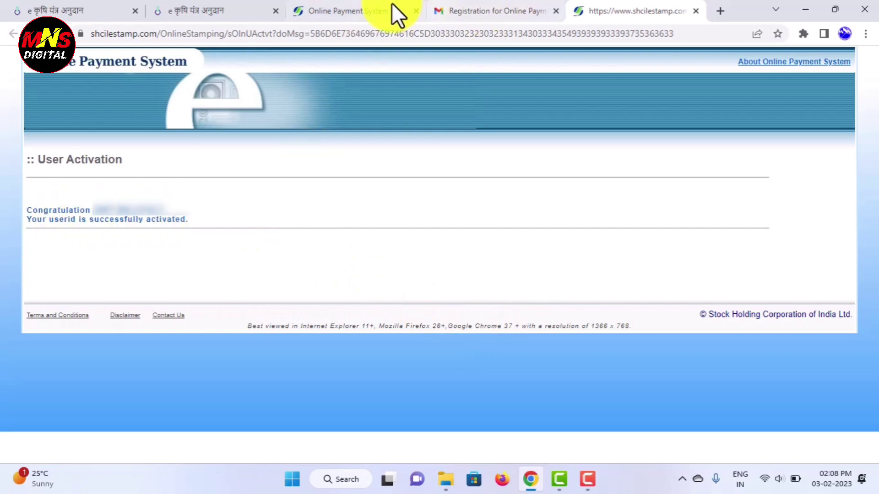
{"action": "left_click", "coordinate": [367, 10]}
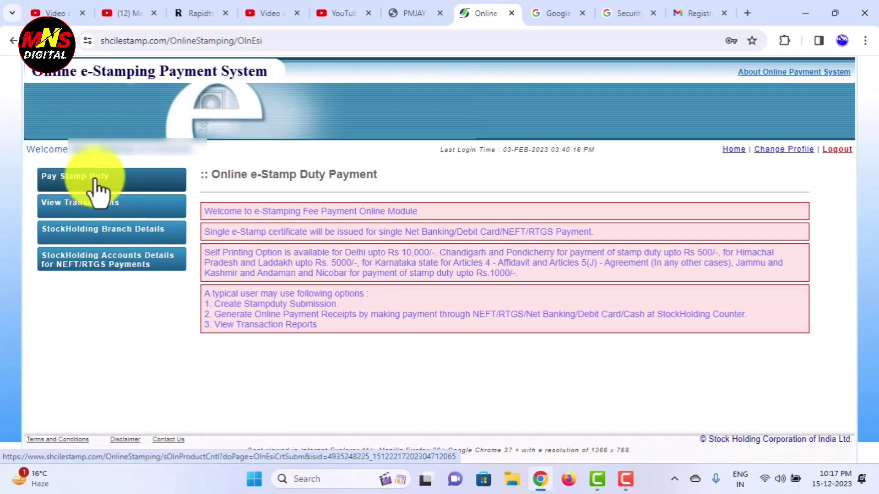
View the recent stamp duty transactions, and start a stamp duty payment with DELHI as the state
{"action": "left_click", "coordinate": [81, 211]}
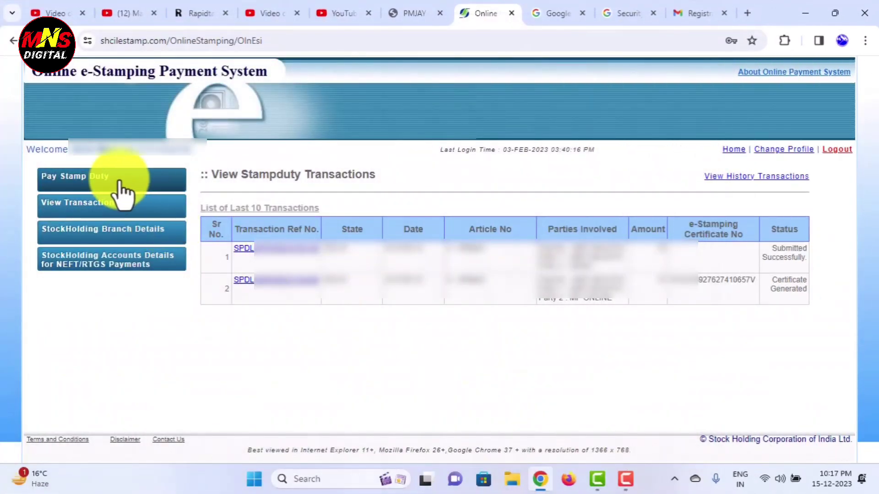
{"action": "left_click", "coordinate": [92, 181]}
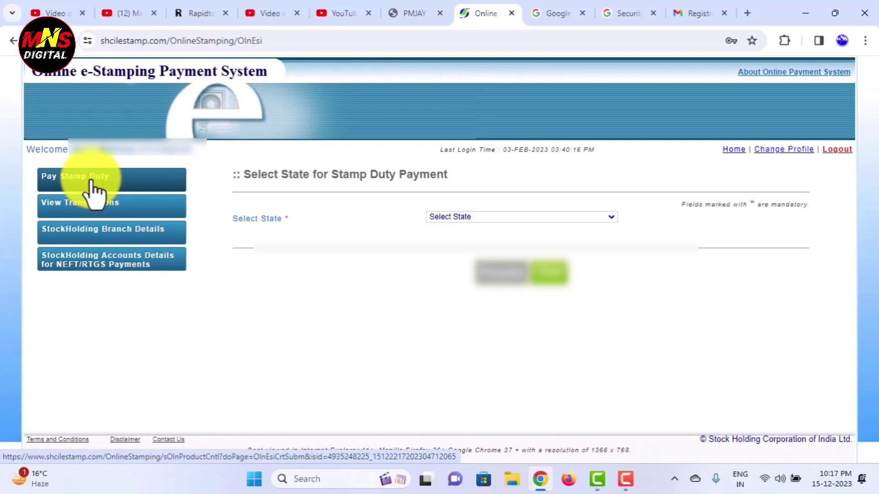
{"action": "left_click", "coordinate": [442, 219]}
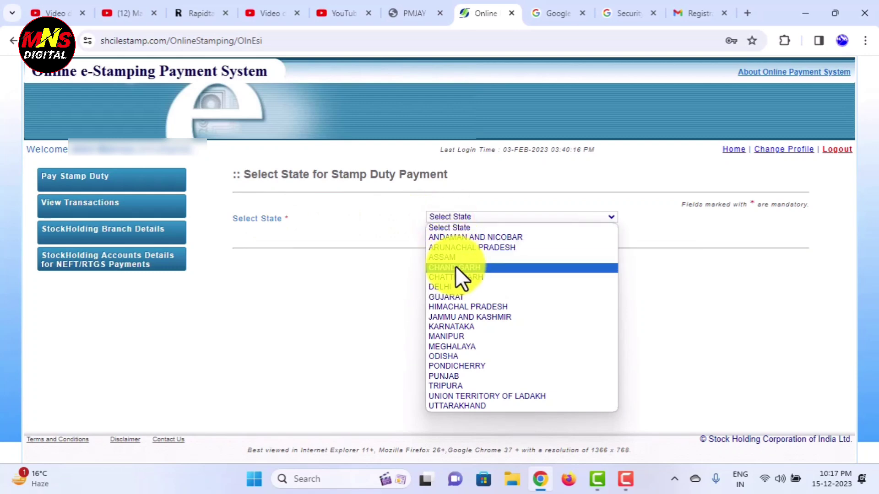
{"action": "left_click", "coordinate": [457, 287]}
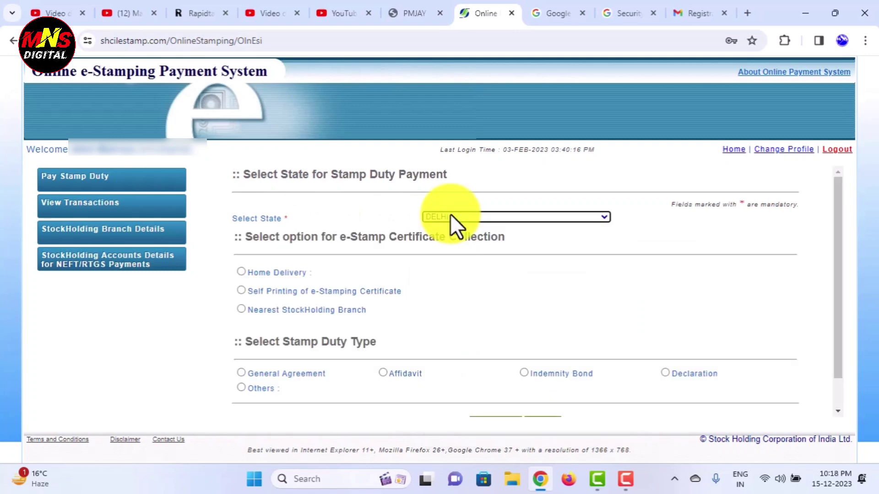
Check the Home Delivery option, and choose Self Printing of e-Stamping Certificate as the certificate collection option
{"action": "left_click", "coordinate": [241, 272]}
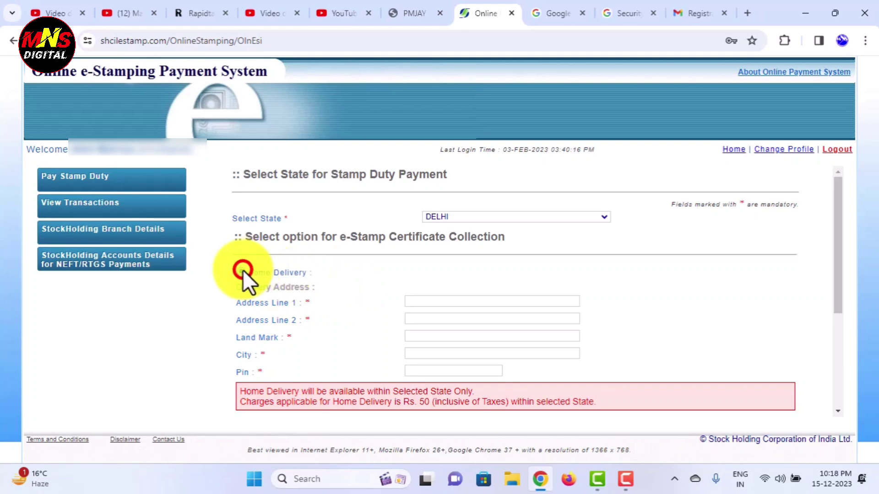
{"action": "scroll", "coordinate": [229, 285], "scroll_direction": "down", "scroll_amount": 3}
{"action": "scroll", "coordinate": [230, 285], "scroll_direction": "down", "scroll_amount": 3}
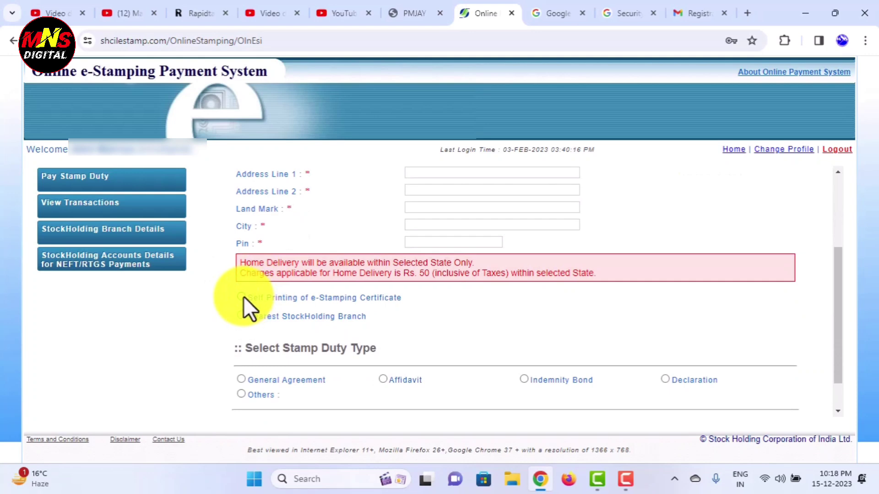
{"action": "left_click", "coordinate": [243, 296]}
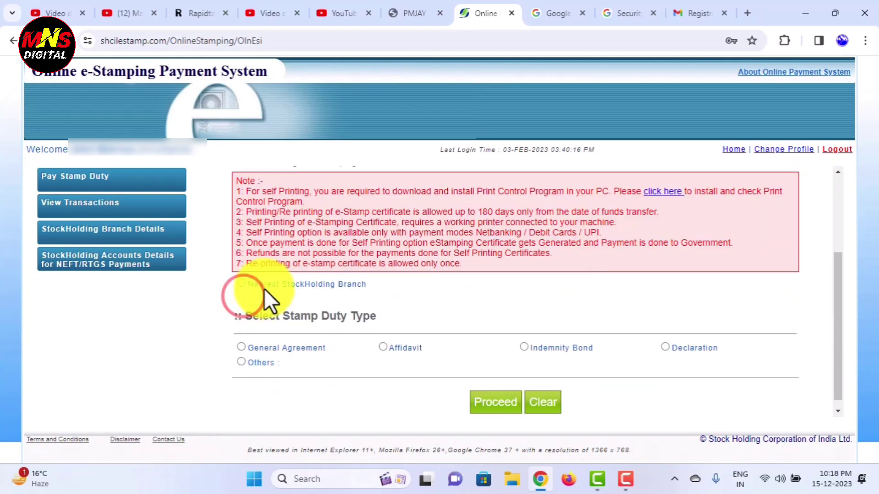
{"action": "scroll", "coordinate": [270, 293], "scroll_direction": "up", "scroll_amount": 3}
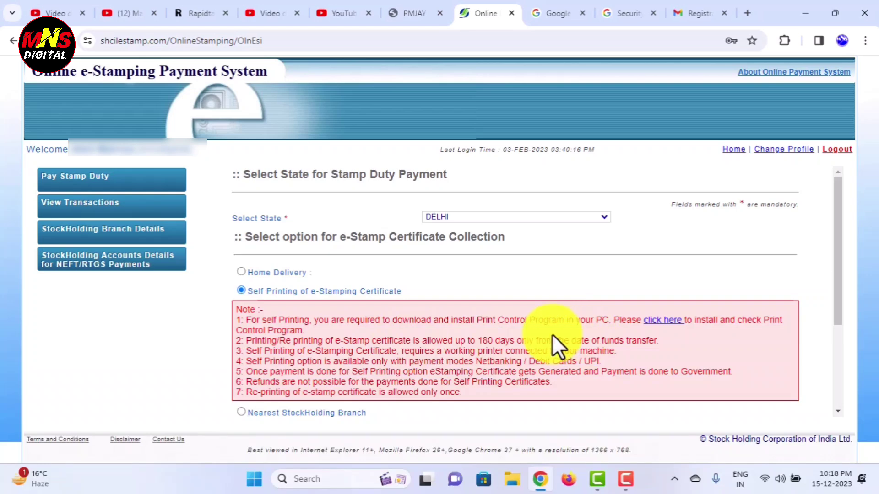
Review the self-printing notes and open the Print Control Program download page from the first note, maximizing its window
{"action": "scroll", "coordinate": [244, 351], "scroll_direction": "down", "scroll_amount": 1}
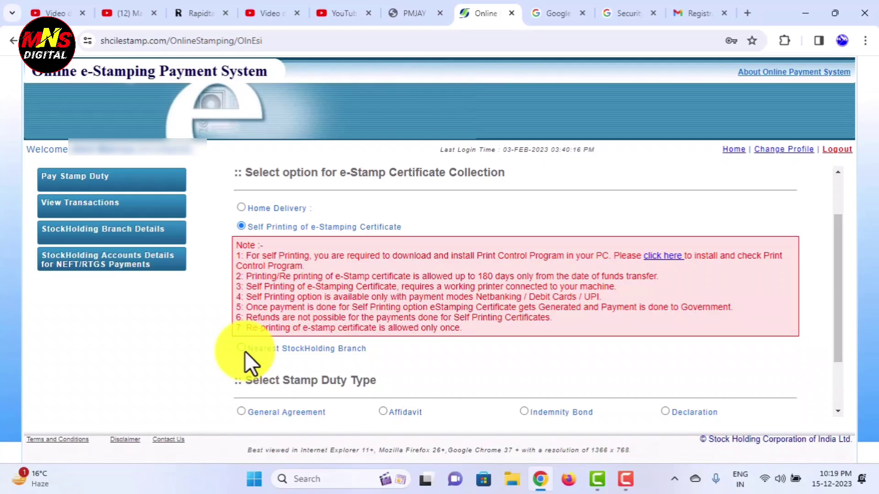
{"action": "scroll", "coordinate": [246, 347], "scroll_direction": "up", "scroll_amount": 1}
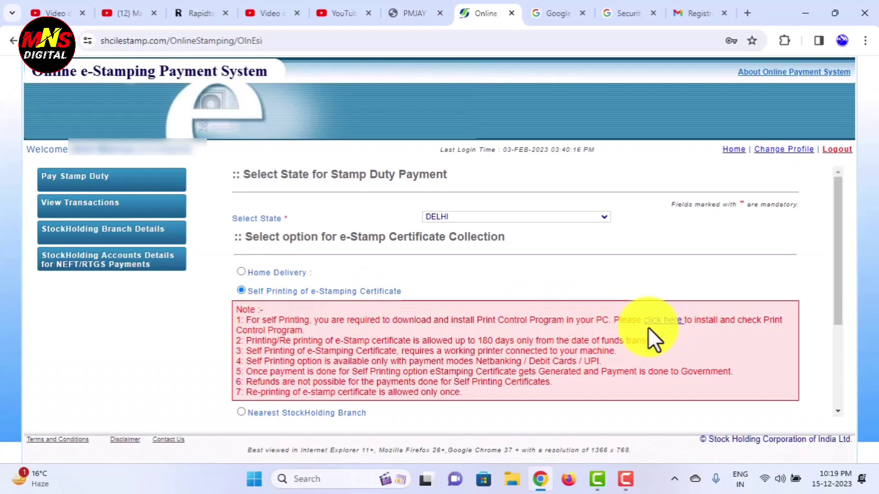
{"action": "left_click_drag", "start_coordinate": [477, 320], "coordinate": [610, 323]}
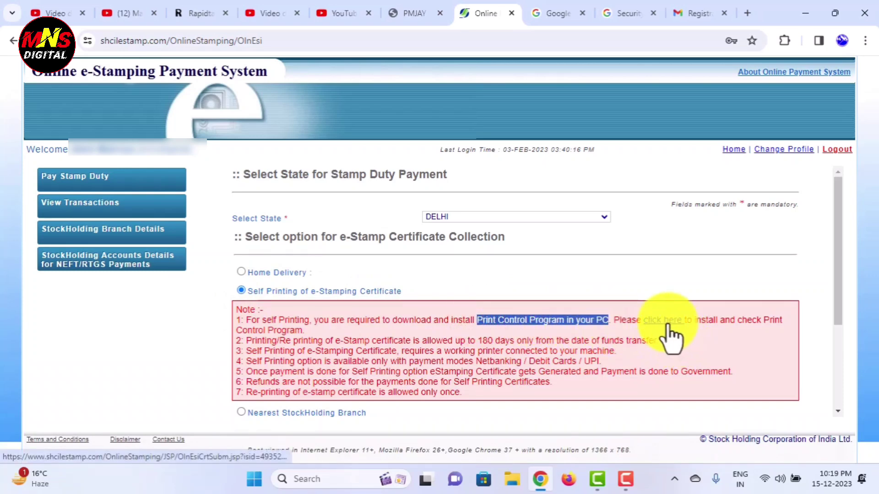
{"action": "left_click", "coordinate": [667, 325]}
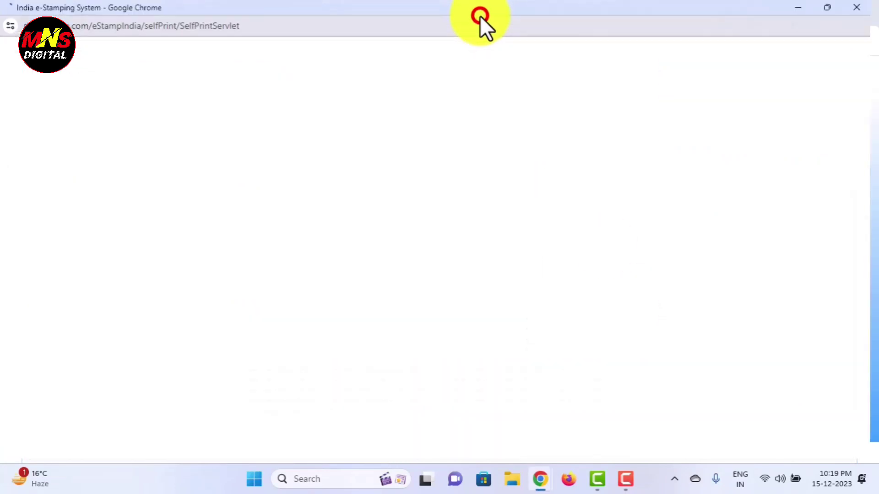
{"action": "left_click", "coordinate": [478, 16]}
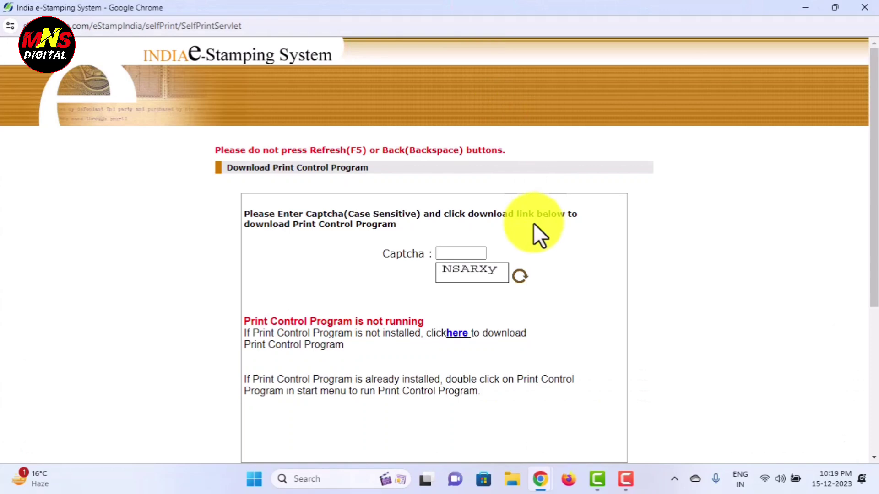
Enter the captcha to download the Print Control Program, and read the installation instructions on the download page
{"action": "left_click", "coordinate": [451, 254]}
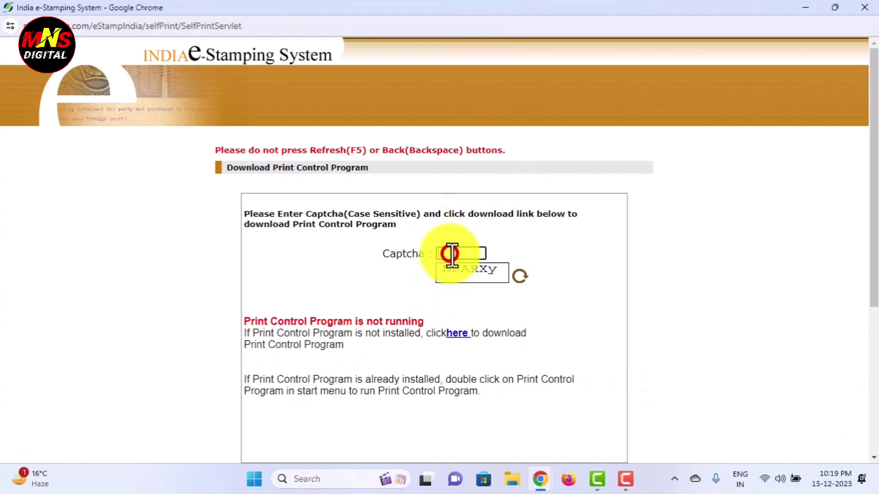
{"action": "type", "text": "NSARXY"}
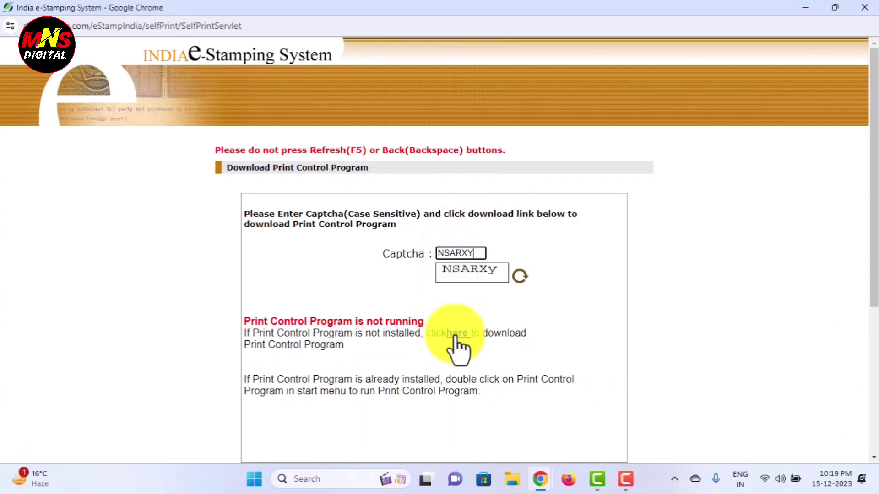
{"action": "left_click", "coordinate": [455, 338]}
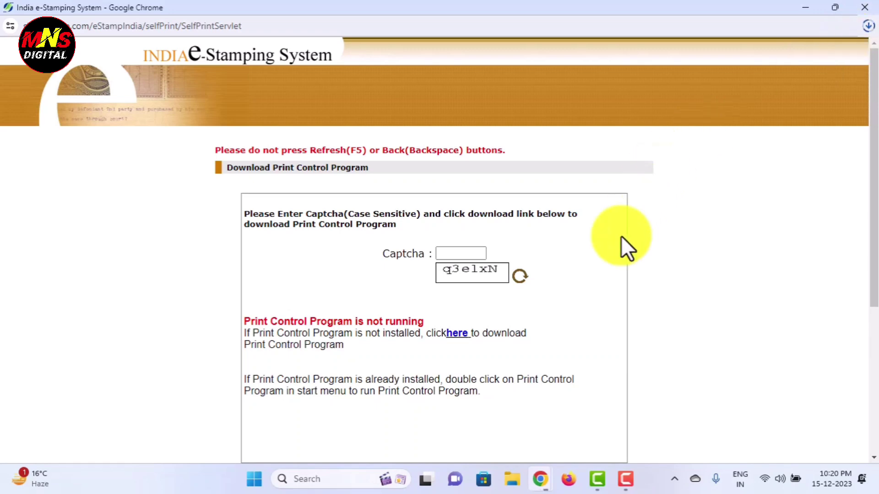
{"action": "scroll", "coordinate": [570, 264], "scroll_direction": "down", "scroll_amount": 5}
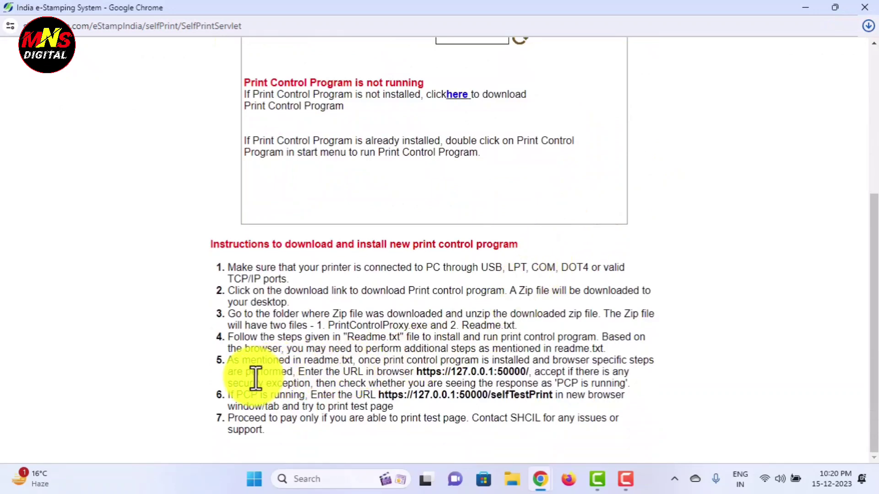
{"action": "left_click_drag", "start_coordinate": [220, 360], "coordinate": [474, 372]}
{"action": "left_click", "coordinate": [694, 384]}
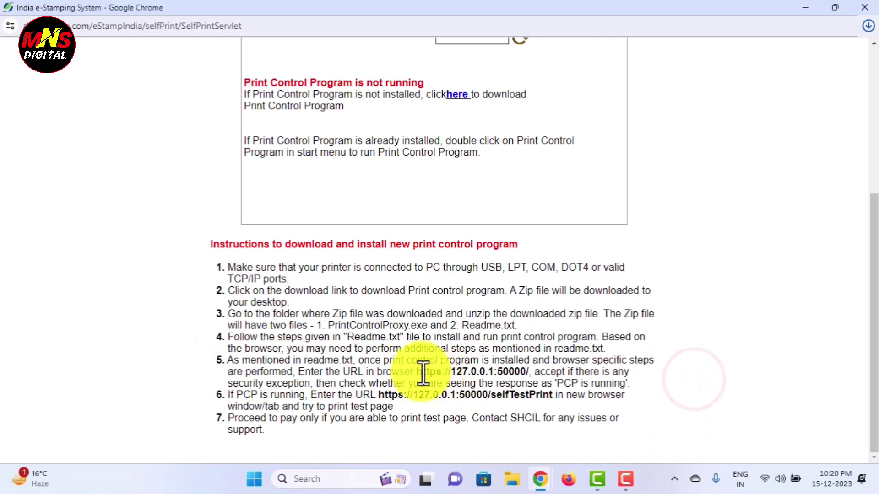
{"action": "left_click_drag", "start_coordinate": [417, 373], "coordinate": [525, 375]}
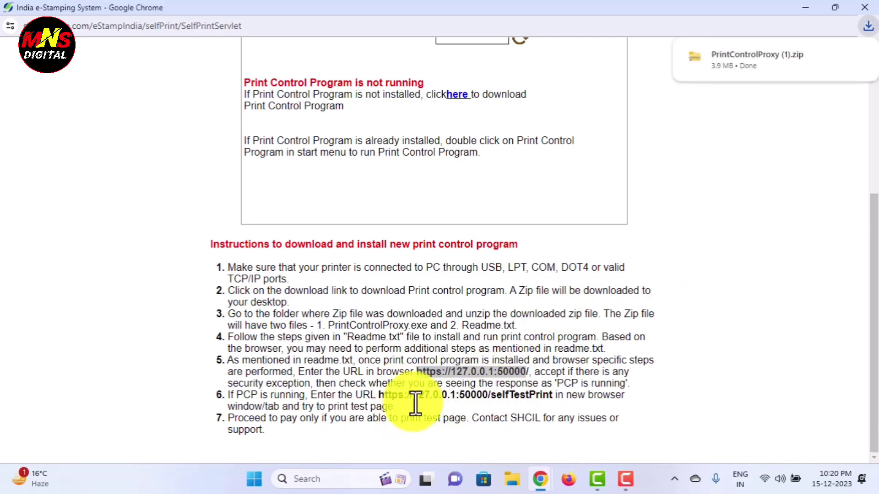
Show the downloaded PrintControlProxy (1).zip in its folder and extract it to C:\Users\hp\Downloads\PrintControlProxy (1)
{"action": "mouse_move", "coordinate": [764, 67]}
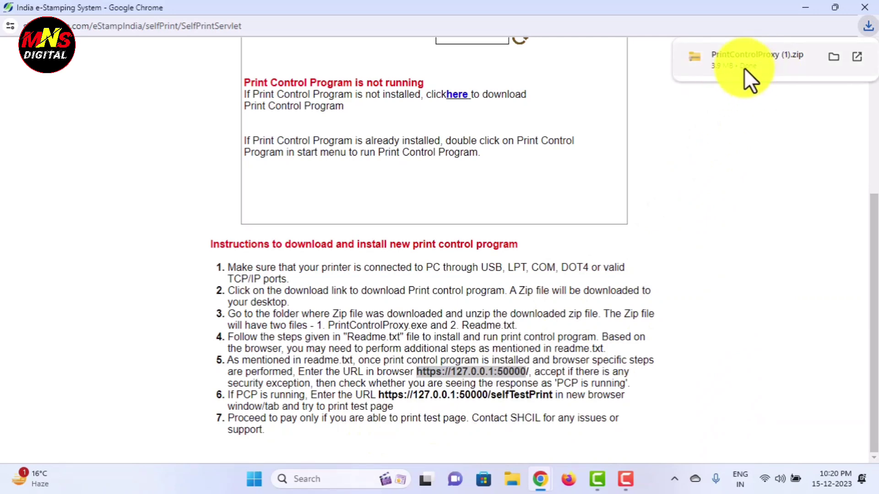
{"action": "left_click", "coordinate": [835, 56]}
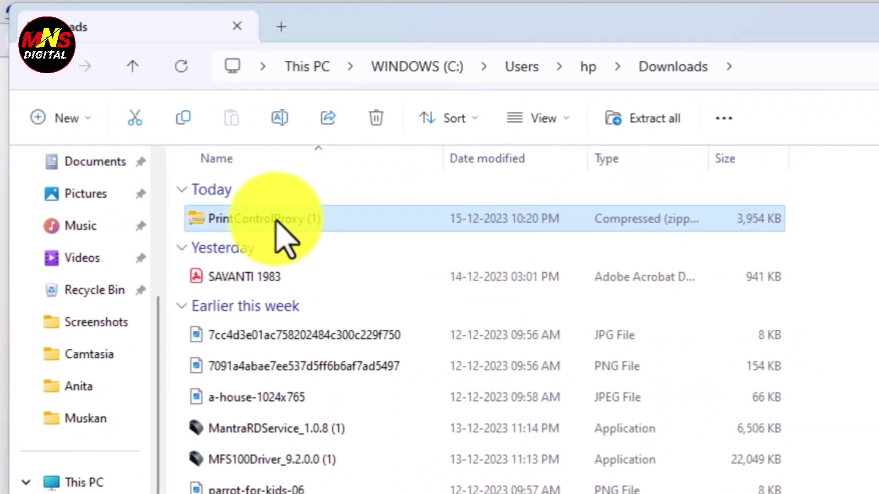
{"action": "right_click", "coordinate": [277, 221]}
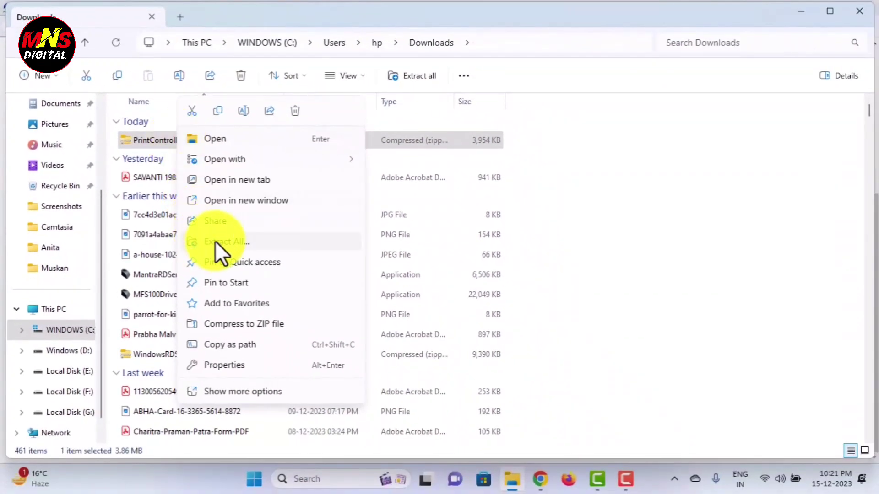
{"action": "left_click", "coordinate": [219, 241]}
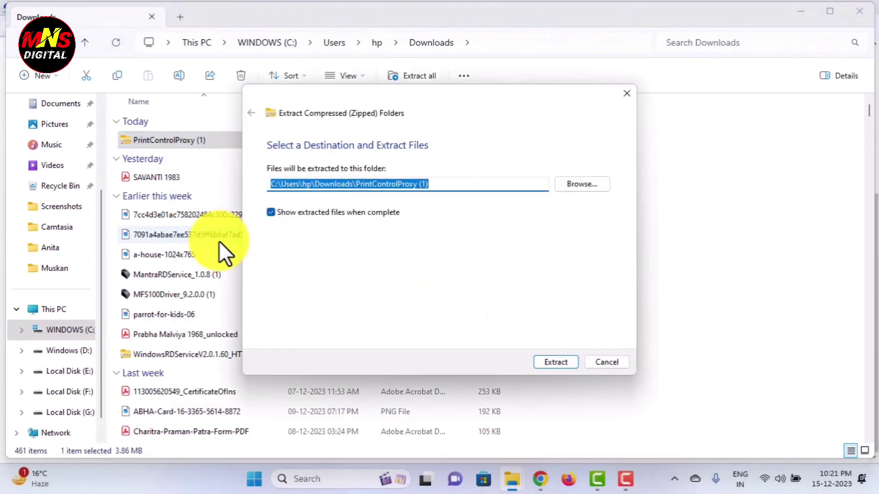
{"action": "left_click", "coordinate": [556, 361]}
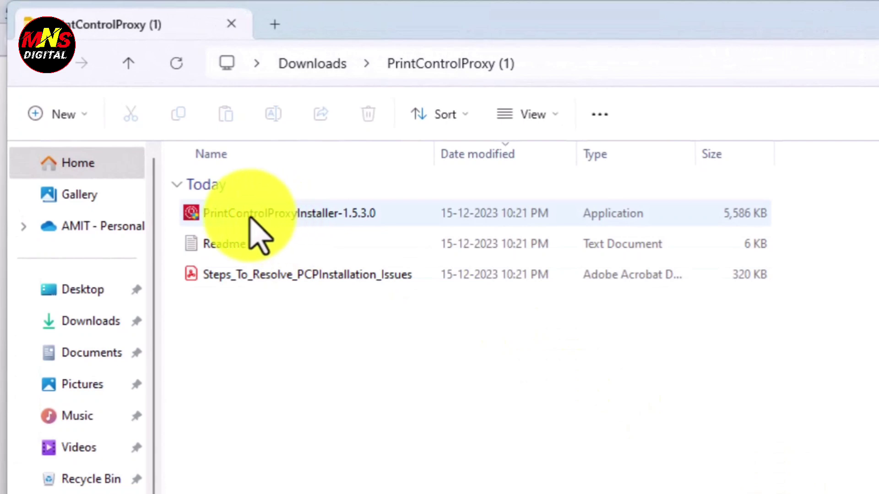
Run PrintControlProxyInstaller-1.5.3.0 as administrator, accept the license agreement, and complete the Print Control Proxy installation
{"action": "left_click", "coordinate": [300, 236]}
{"action": "right_click", "coordinate": [291, 217]}
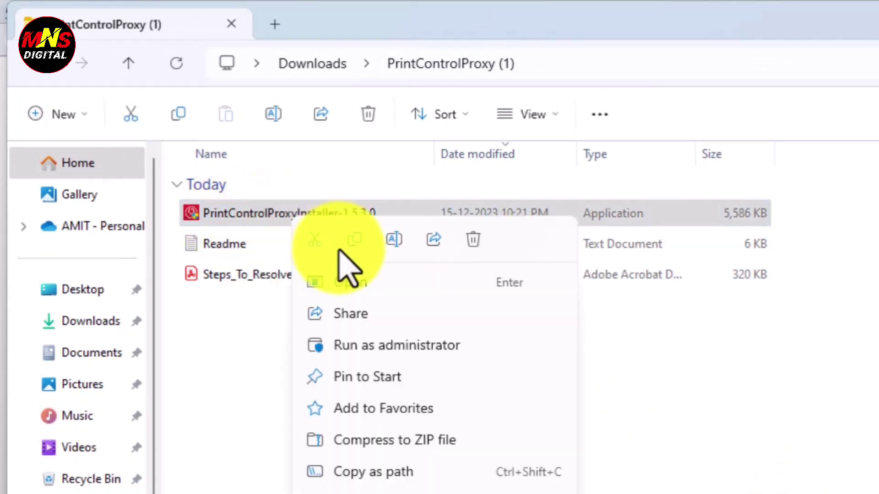
{"action": "left_click", "coordinate": [355, 347]}
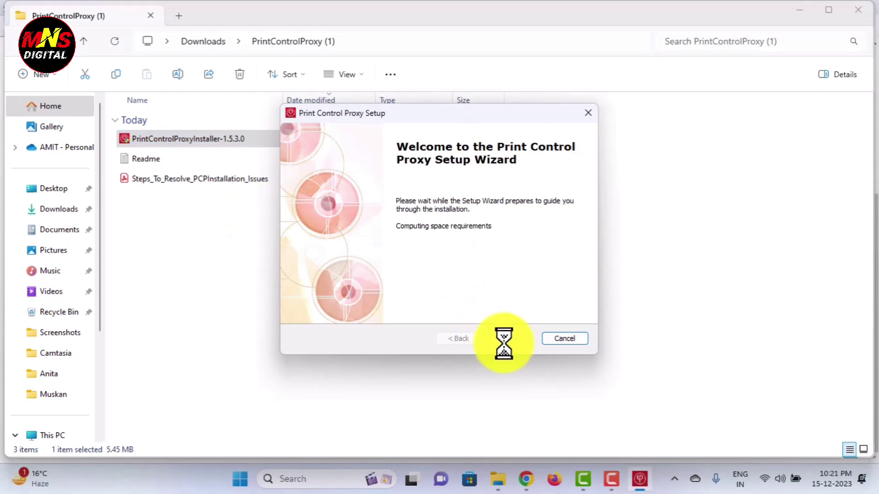
{"action": "left_click", "coordinate": [503, 341]}
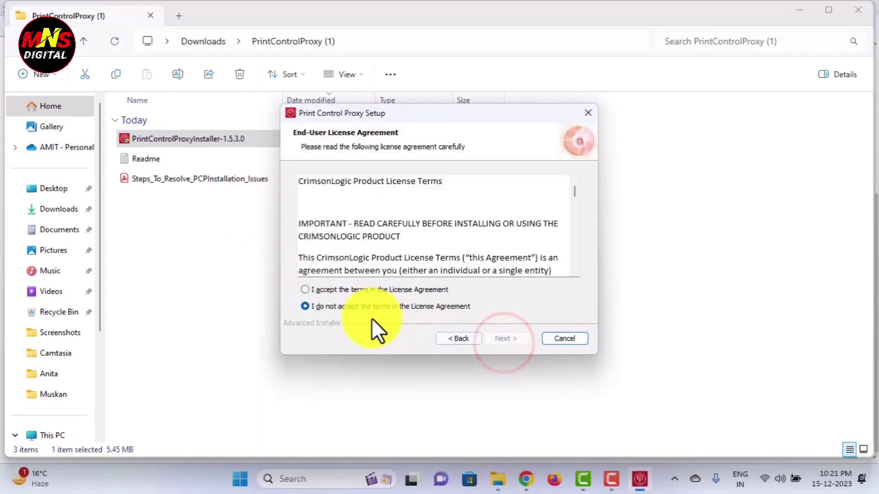
{"action": "left_click", "coordinate": [303, 290]}
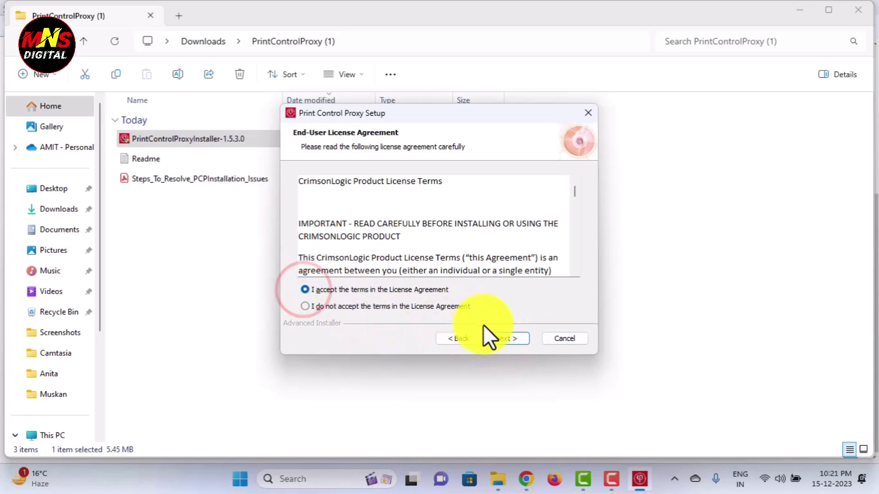
{"action": "left_click", "coordinate": [515, 340]}
{"action": "left_click", "coordinate": [515, 340]}
{"action": "left_click", "coordinate": [514, 340]}
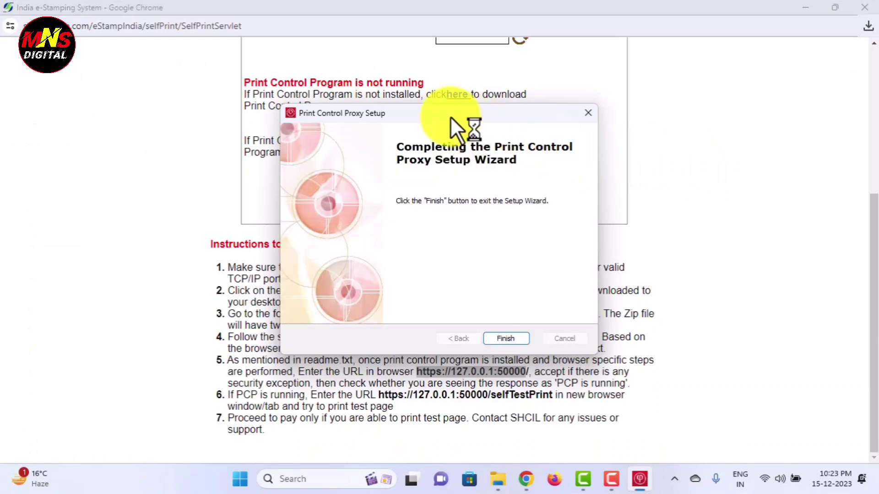
{"action": "left_click", "coordinate": [506, 339]}
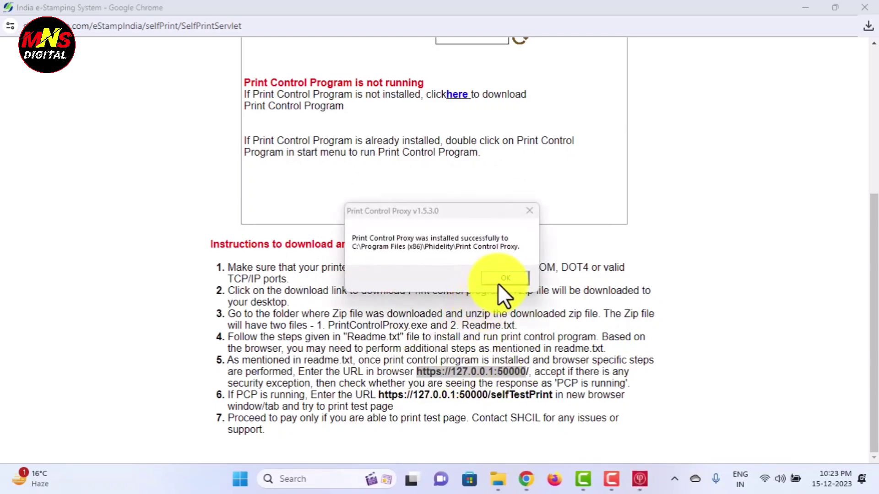
{"action": "left_click", "coordinate": [502, 279]}
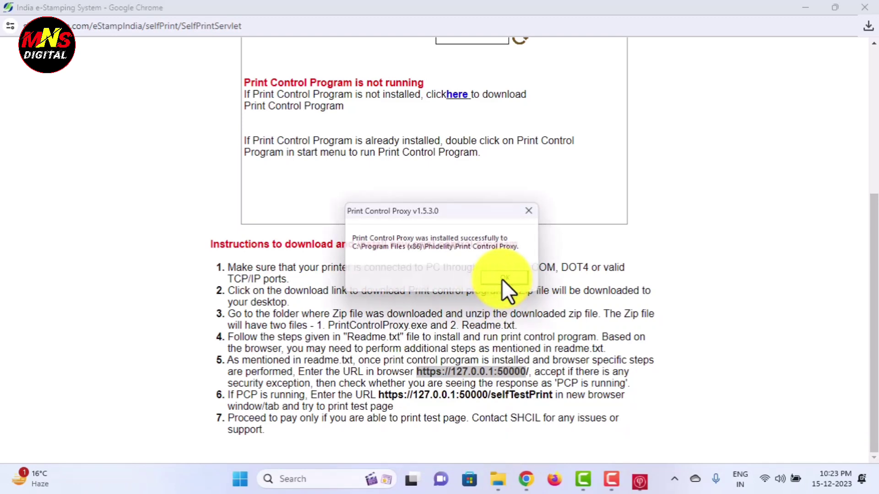
{"action": "left_click", "coordinate": [724, 347]}
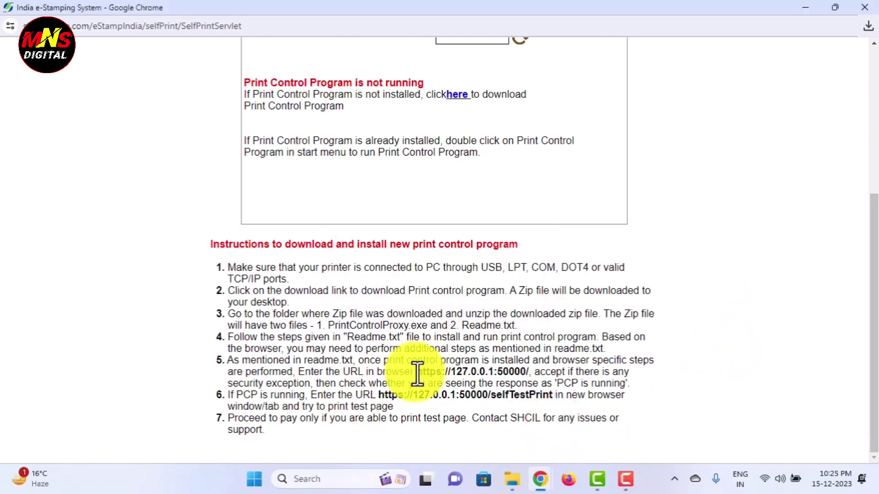
{"action": "left_click_drag", "start_coordinate": [415, 372], "coordinate": [528, 372]}
{"action": "left_click", "coordinate": [715, 402]}
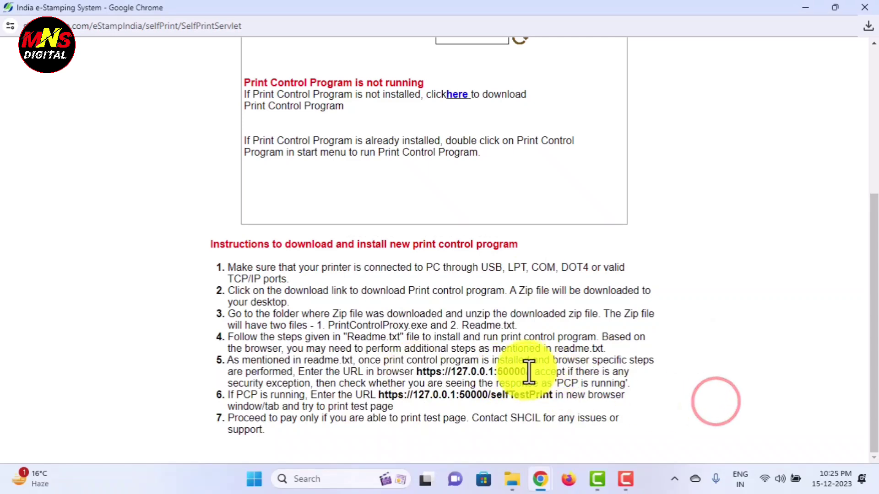
{"action": "mouse_move", "coordinate": [530, 372]}
{"action": "left_mouse_down"}
{"action": "mouse_move", "coordinate": [435, 366]}
{"action": "mouse_move", "coordinate": [420, 377]}
{"action": "mouse_move", "coordinate": [529, 369]}
{"action": "left_mouse_up"}
{"action": "key", "text": "ctrl+c"}
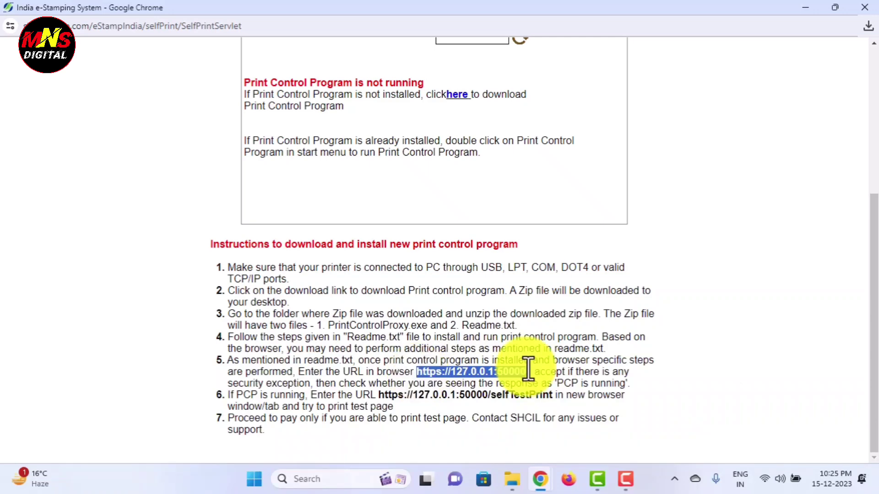
{"action": "left_click", "coordinate": [804, 9]}
{"action": "key", "text": "ctrl+t"}
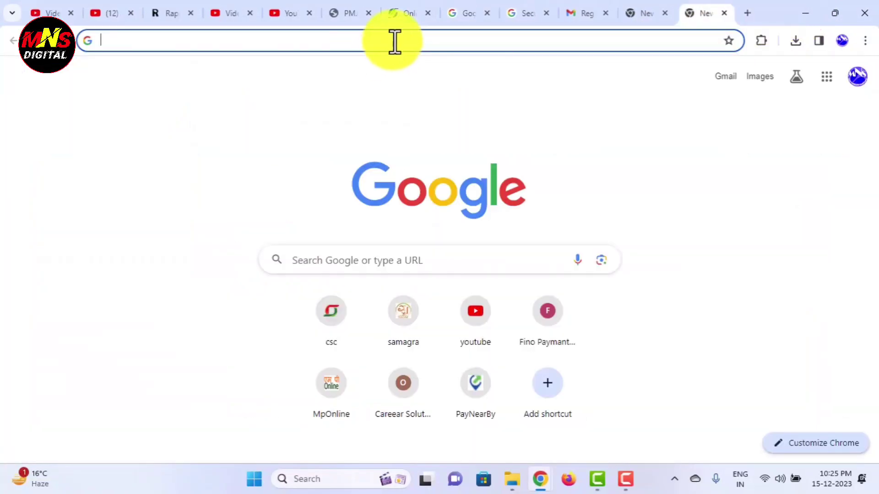
{"action": "left_click", "coordinate": [393, 43]}
{"action": "key", "text": "ctrl+v"}
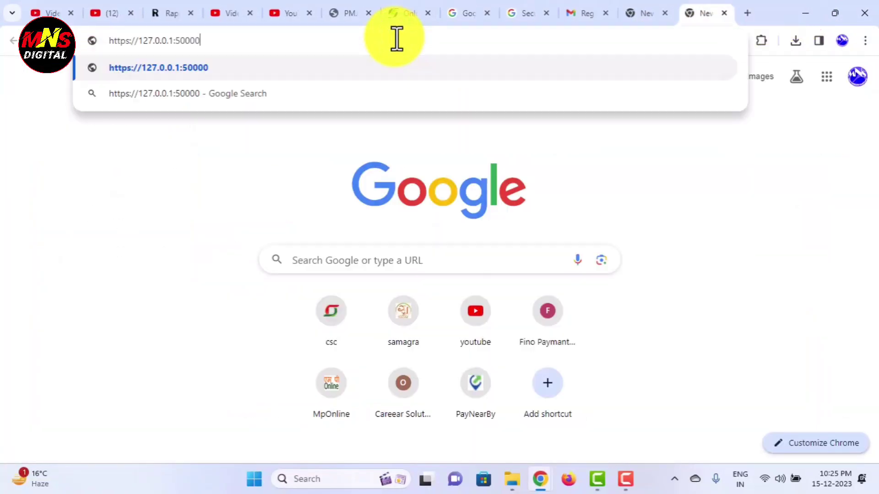
{"action": "key", "text": "Return"}
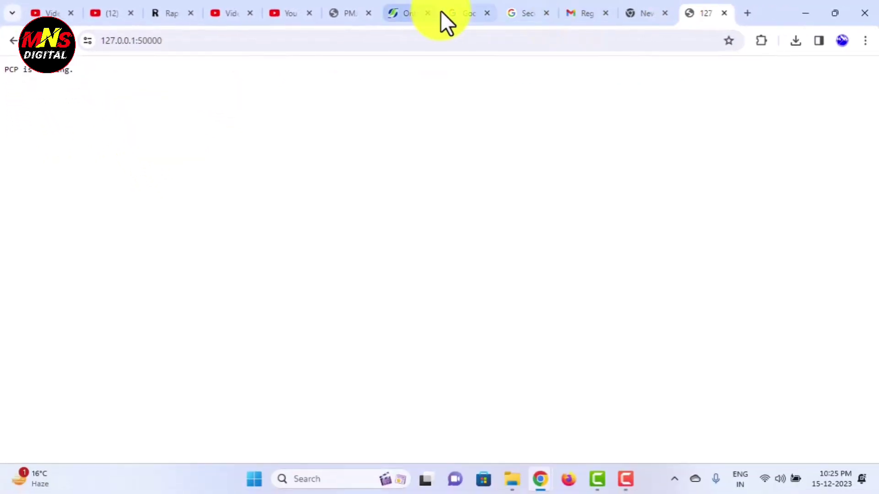
{"action": "mouse_move", "coordinate": [541, 481]}
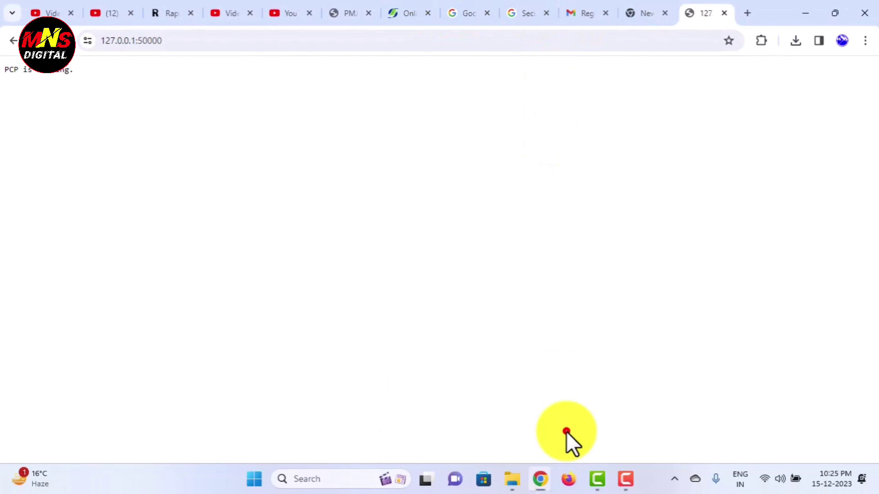
{"action": "left_click", "coordinate": [567, 432]}
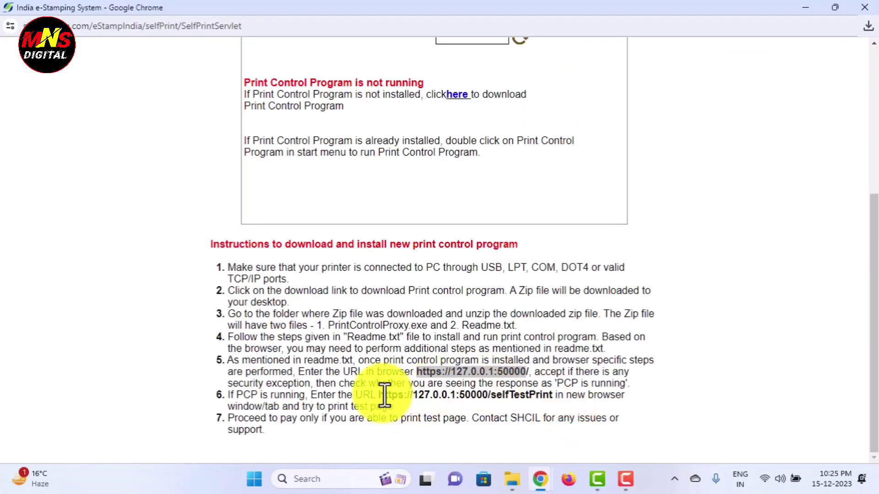
{"action": "left_click_drag", "start_coordinate": [379, 394], "coordinate": [554, 401]}
{"action": "key", "text": "ctrl+c"}
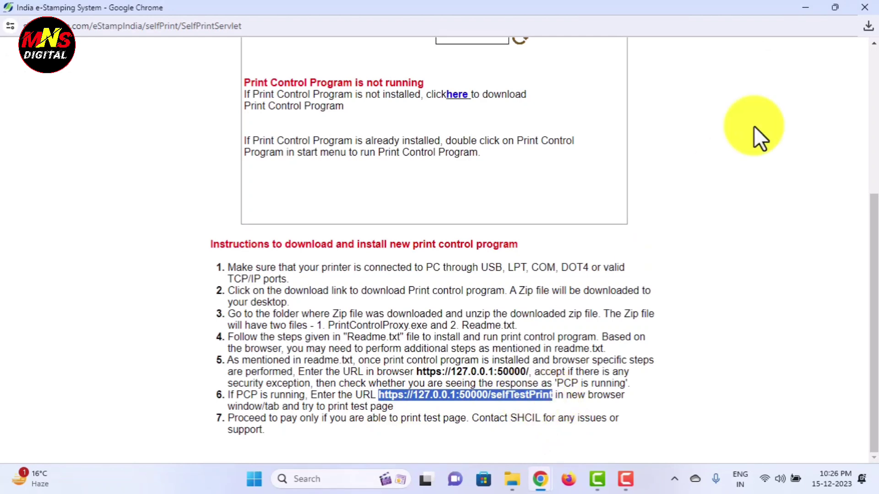
{"action": "left_click", "coordinate": [810, 7]}
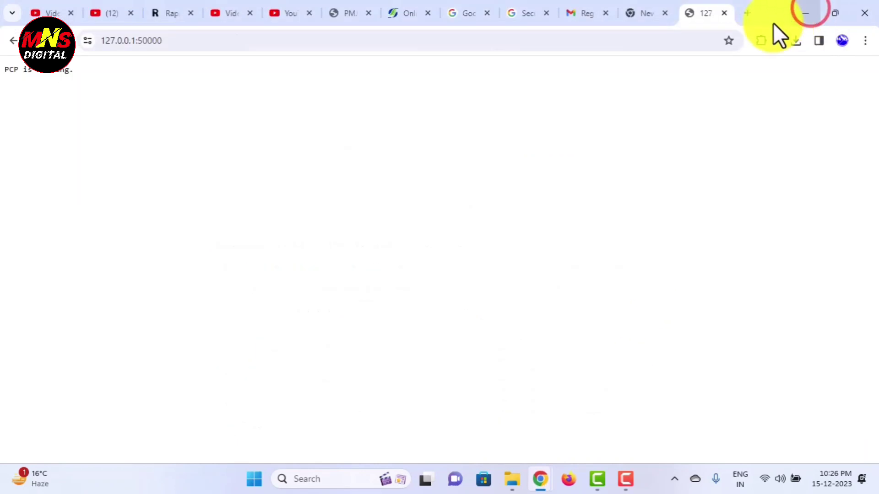
{"action": "left_click", "coordinate": [312, 44]}
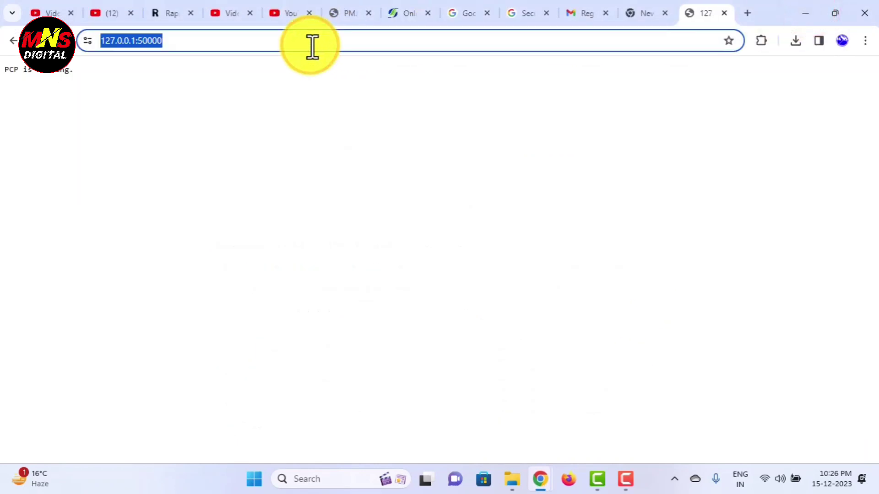
{"action": "key", "text": "BackSpace"}
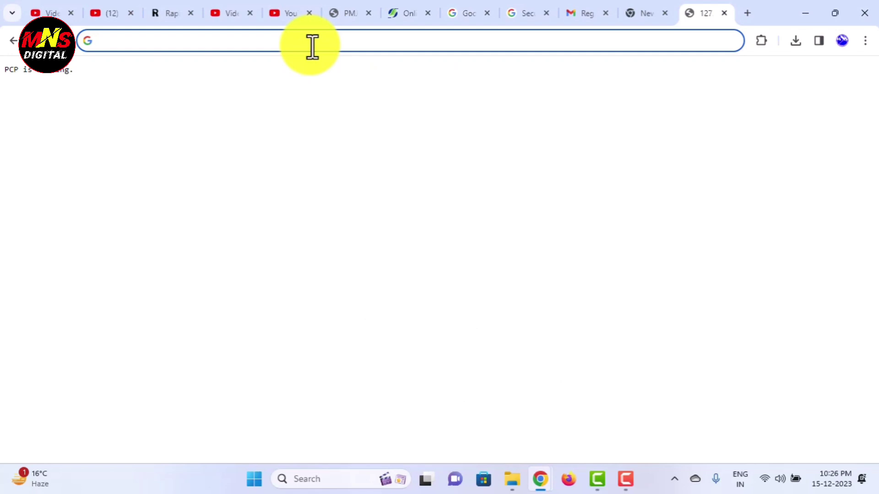
{"action": "key", "text": "ctrl+v"}
{"action": "key", "text": "Return"}
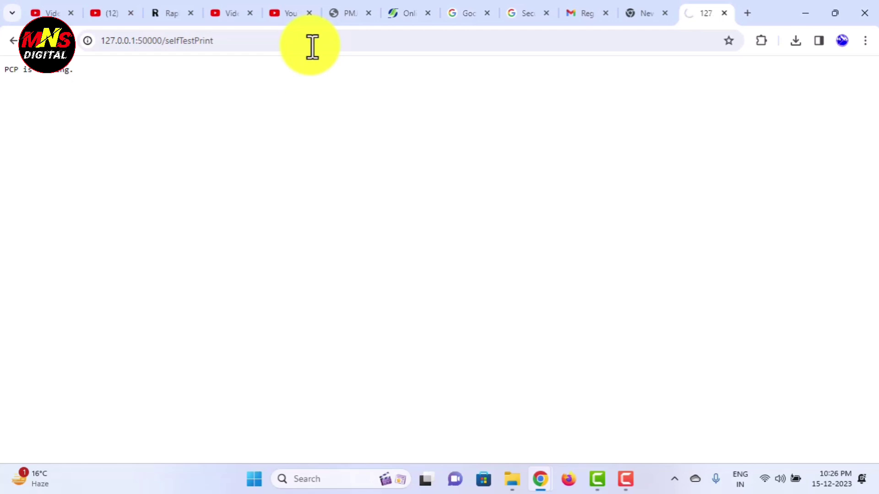
Choose HP LaserJet M1005 as the test page printer, and return to the Online e-Stamping Payment System page
{"action": "left_click", "coordinate": [115, 108]}
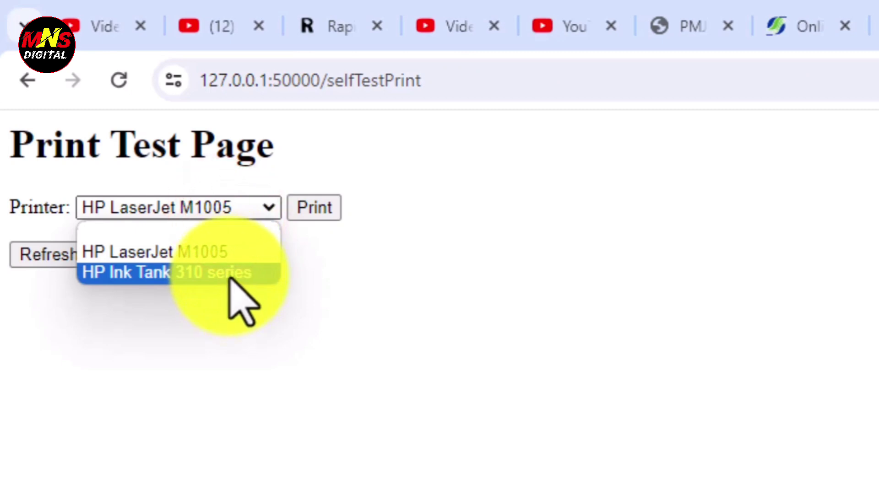
{"action": "left_click", "coordinate": [219, 251]}
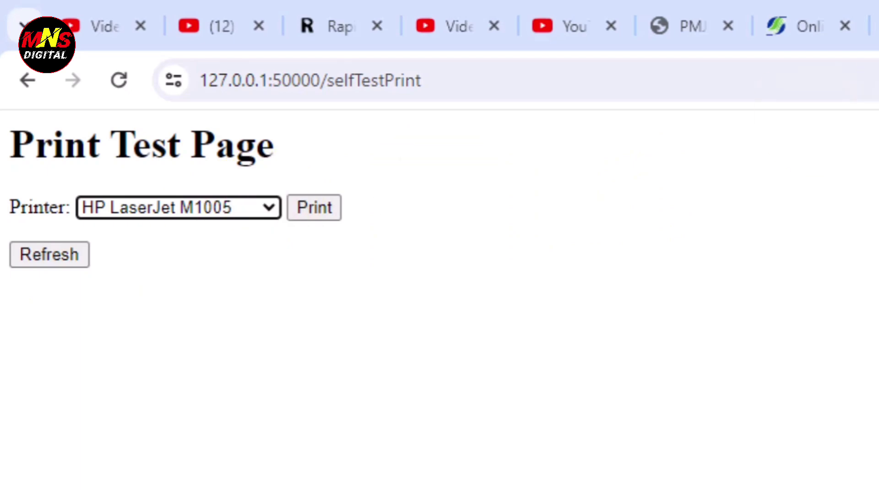
{"action": "left_click", "coordinate": [771, 9]}
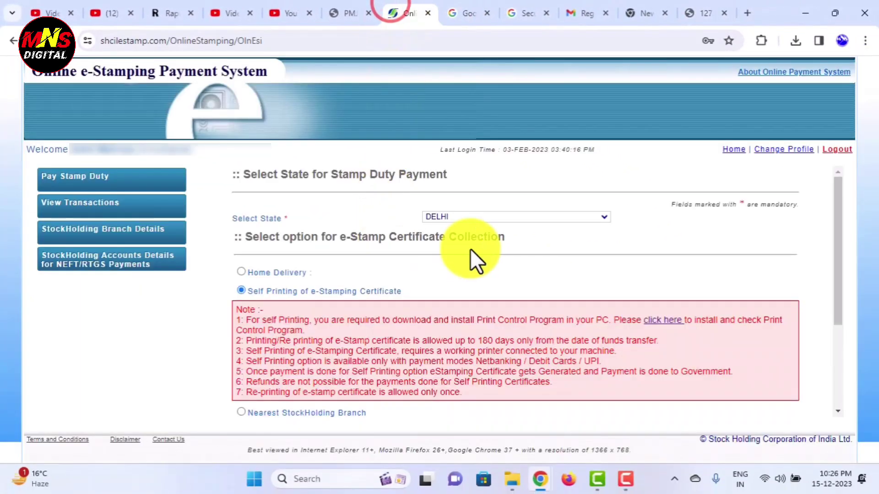